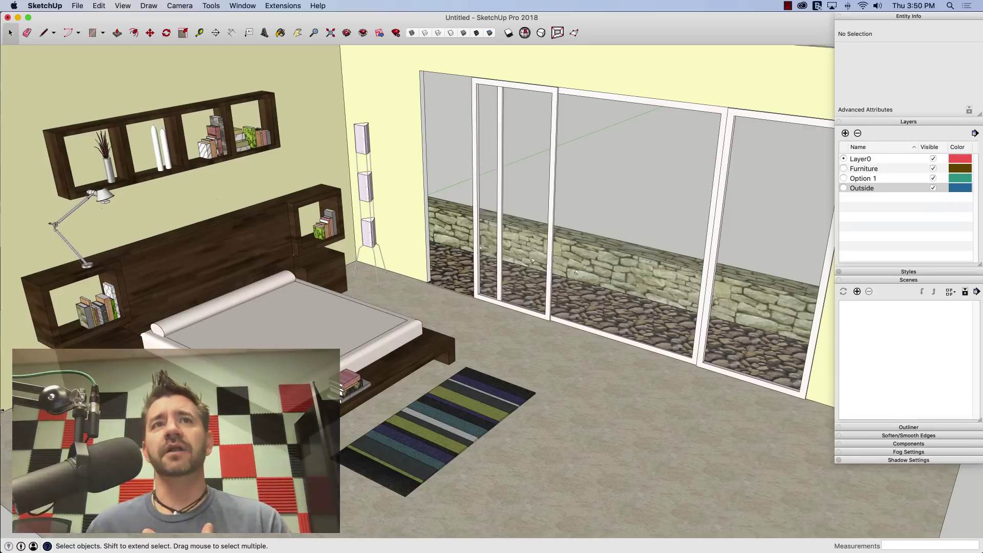
Step: Check the layers of the bed, outside stone wall and room group in Entity Info, leaving the room selected
scroll(441, 338, "down", 5)
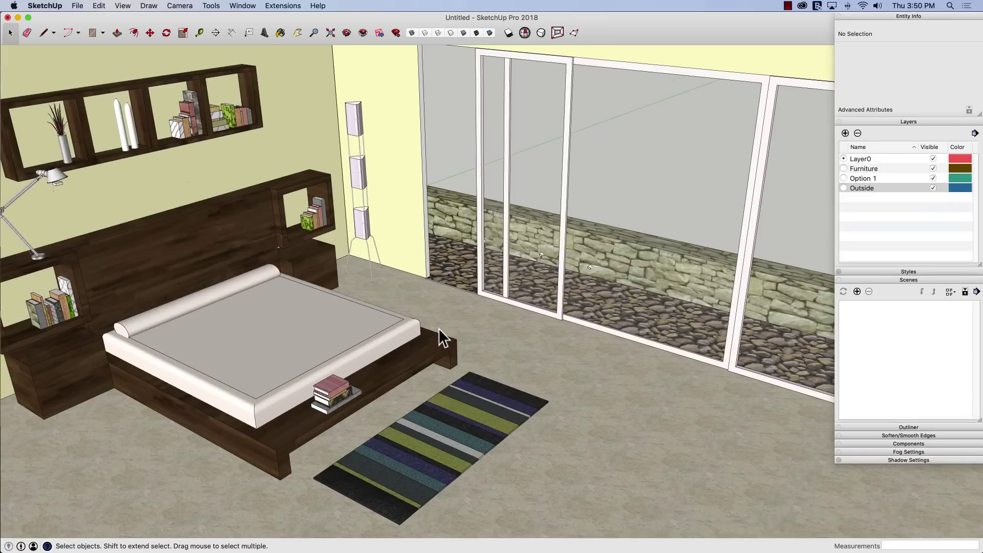
middle_click_drag(517, 351, 472, 373)
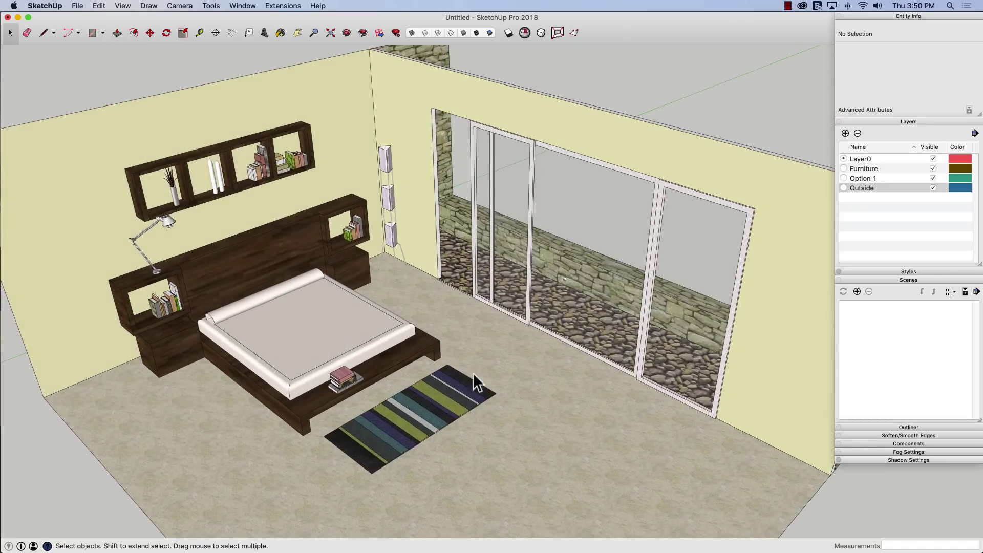
left_click(299, 302)
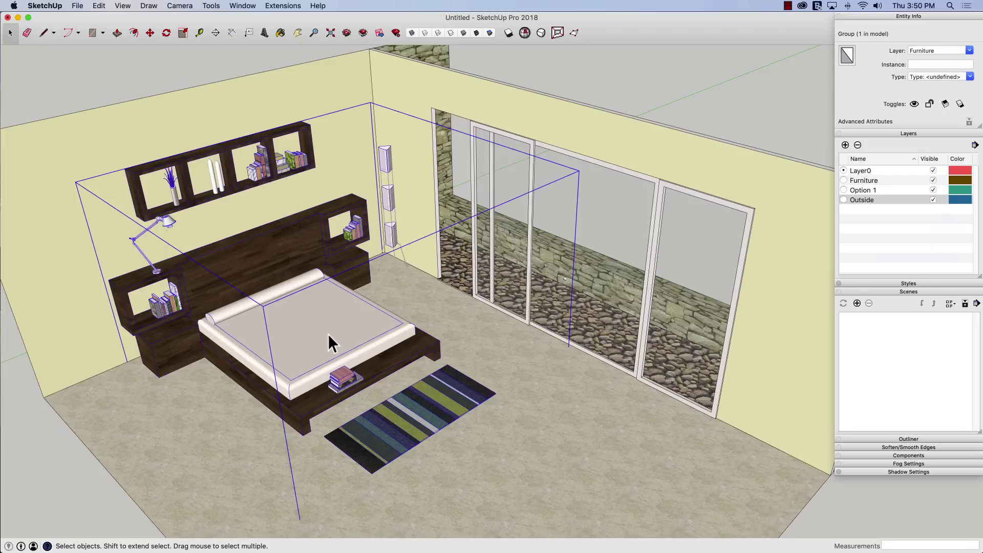
left_click(447, 196)
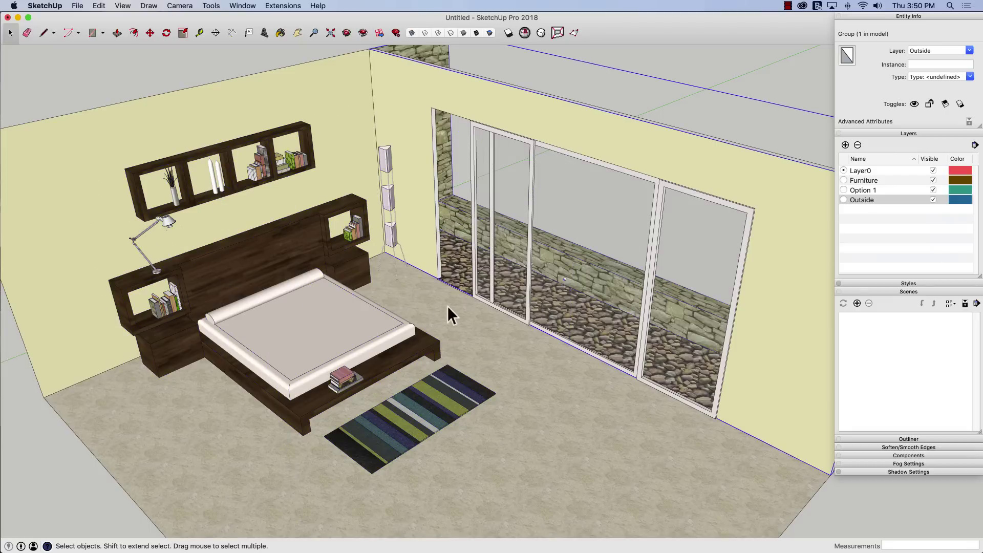
scroll(406, 354, "down", 2)
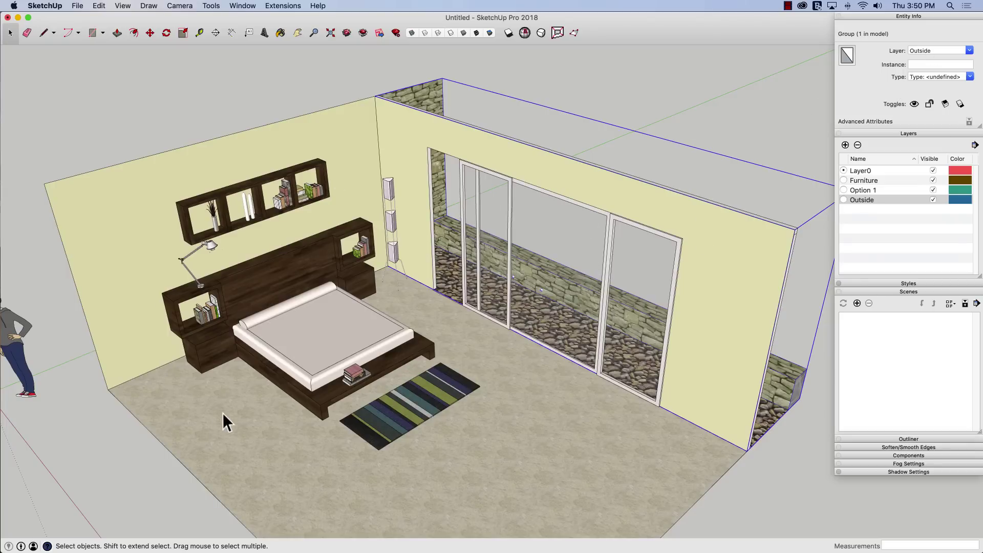
left_click(574, 422)
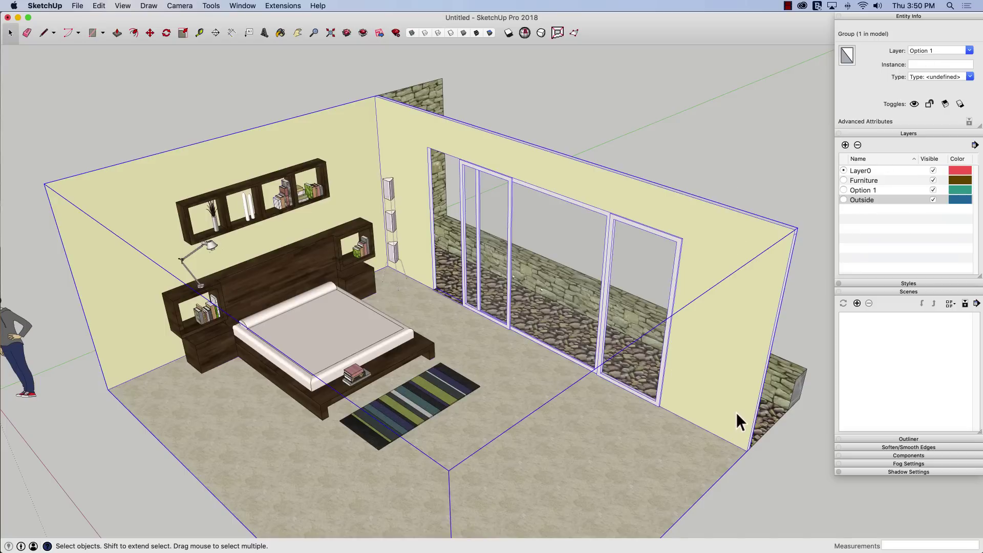
Step: Orbit and zoom out to view the whole room with its Option 1 group selected
scroll(736, 411, "up", 2)
scroll(732, 410, "down", 3)
scroll(399, 389, "up", 3)
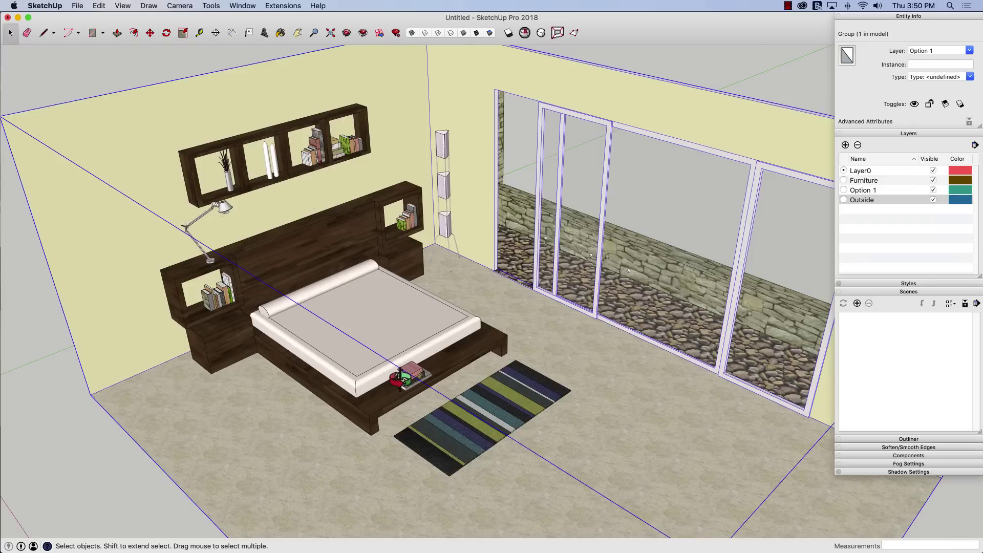
middle_click_drag(402, 378, 549, 363)
scroll(530, 379, "up", 2)
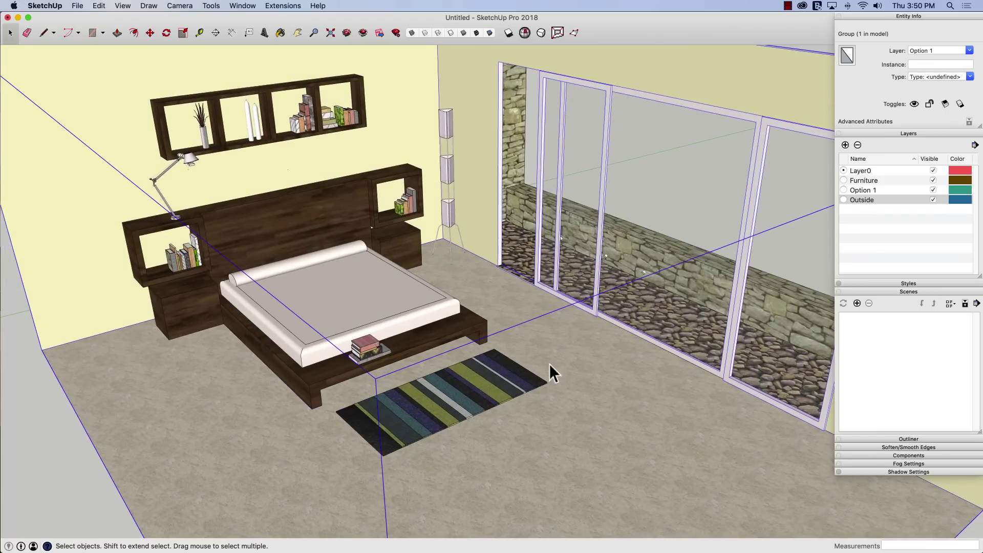
scroll(373, 352, "down", 5)
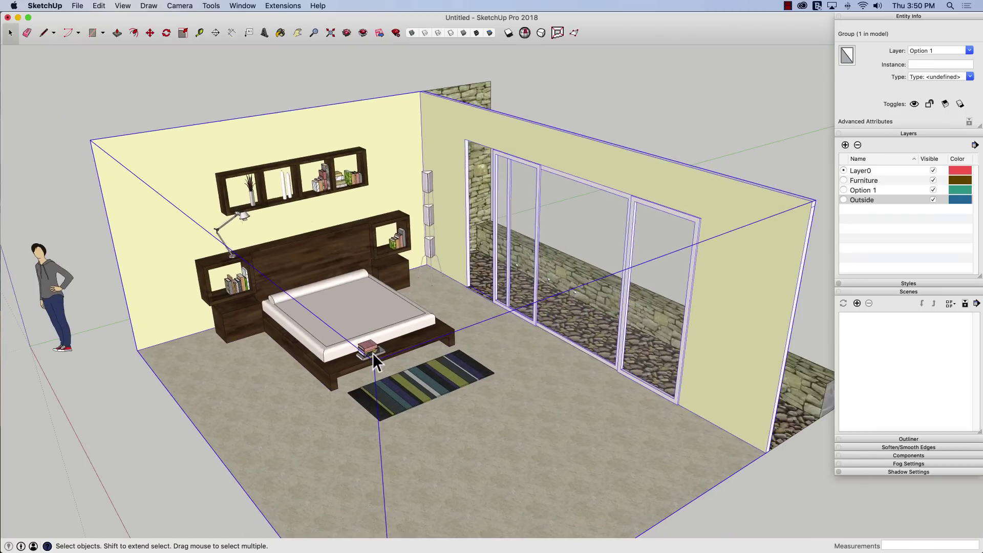
middle_click_drag(373, 353, 394, 353)
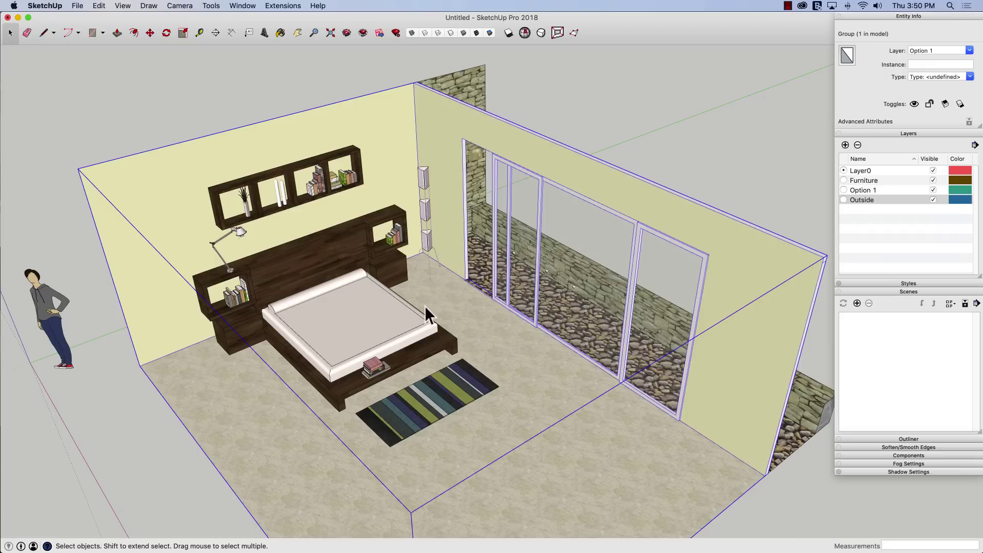
middle_click_drag(425, 305, 418, 312)
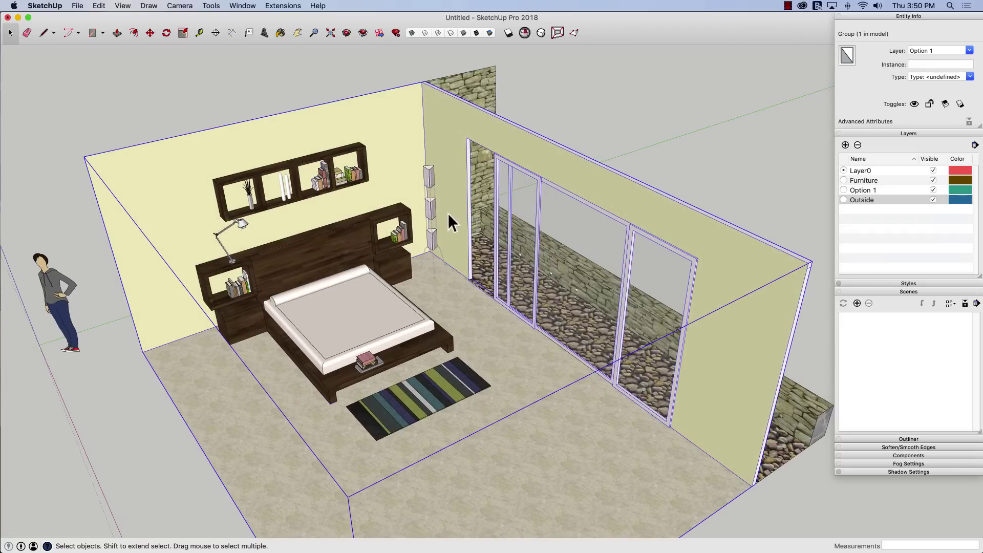
middle_click_drag(487, 321, 443, 292)
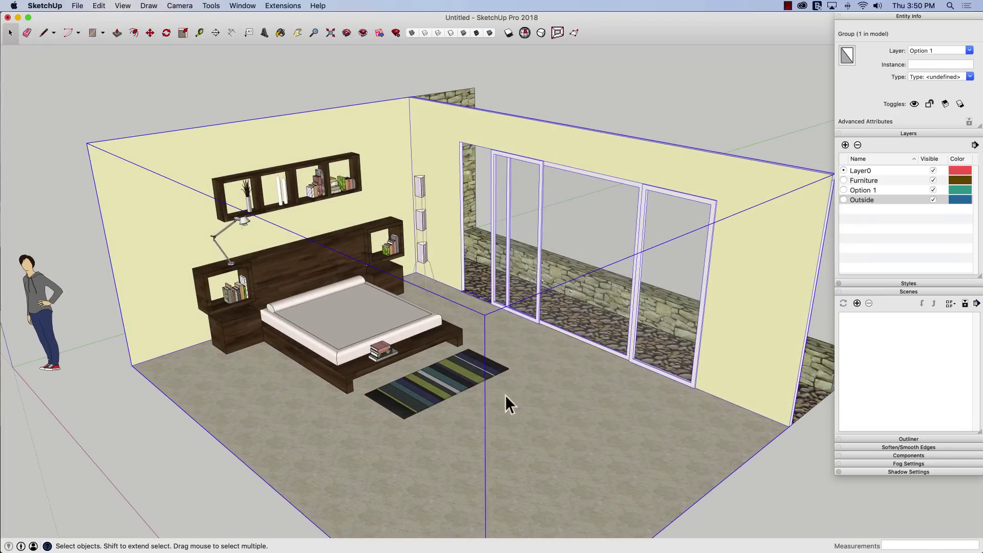
Step: Copy the room group, hide the Option 1 layer, and paste the copy in place
left_click(99, 5)
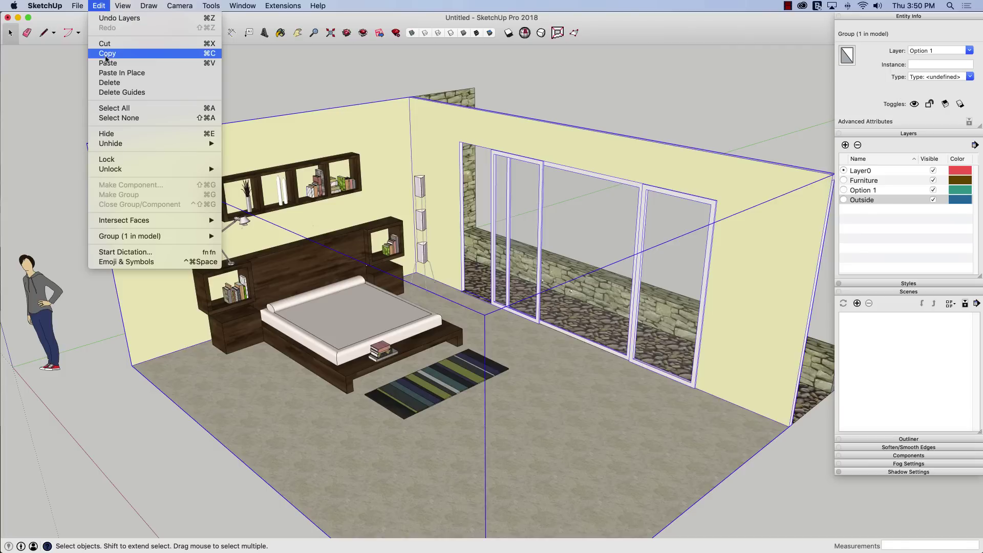
left_click(106, 57)
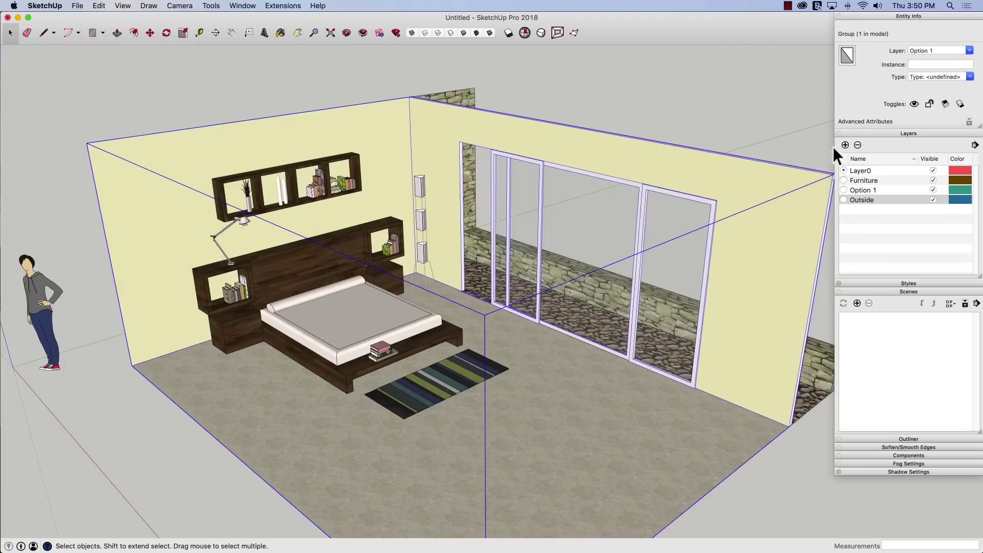
left_click(933, 190)
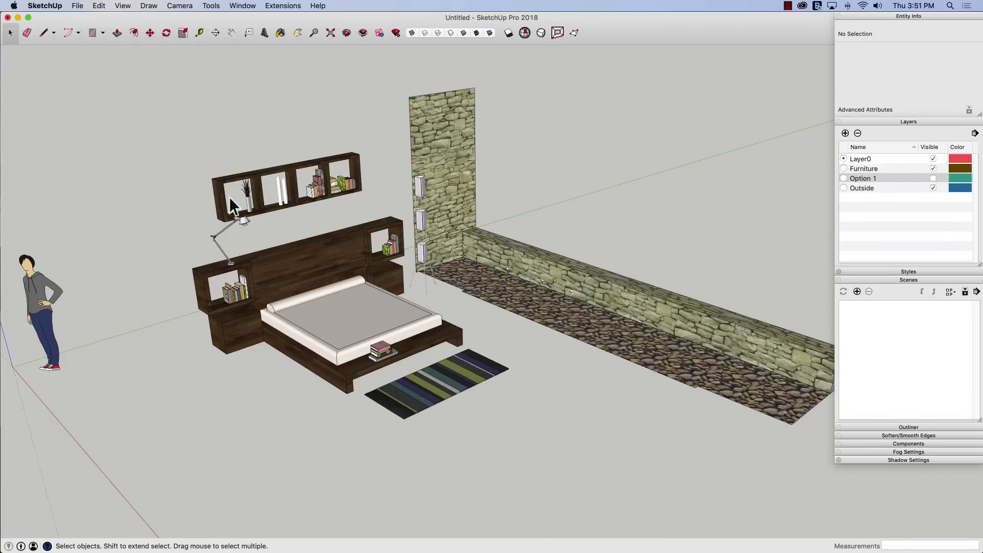
left_click(98, 6)
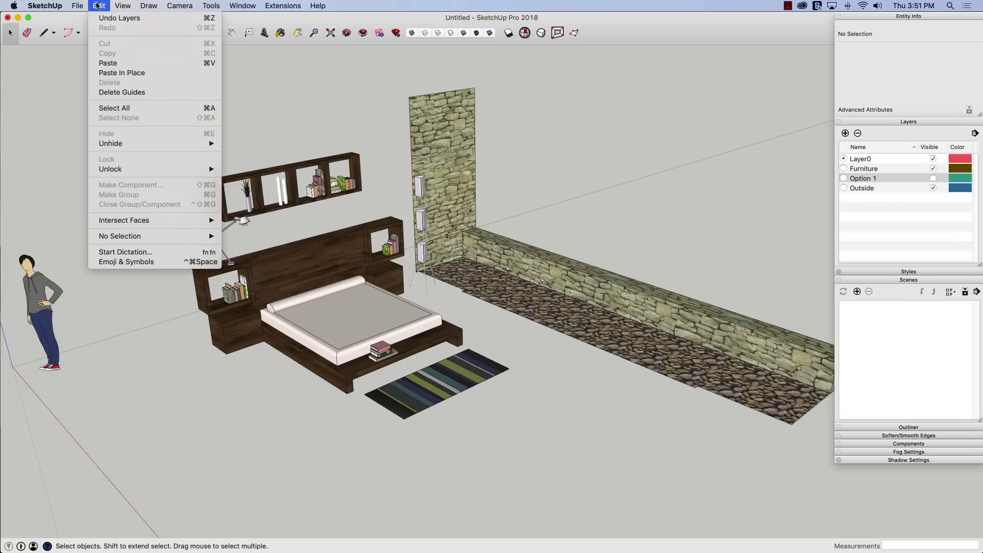
left_click(114, 74)
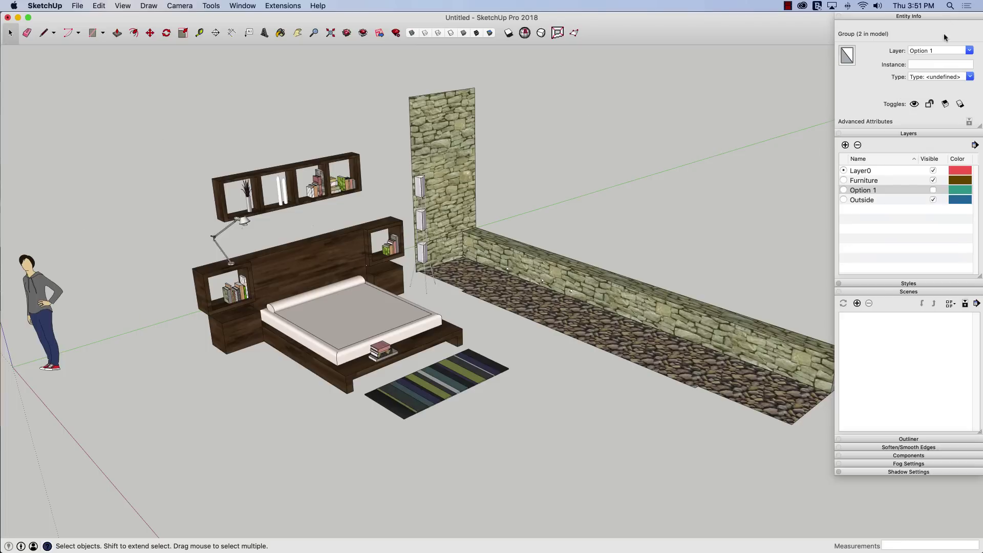
Step: Move the pasted room copy onto a new layer named Option 2
left_click(938, 50)
key("BackSpace")
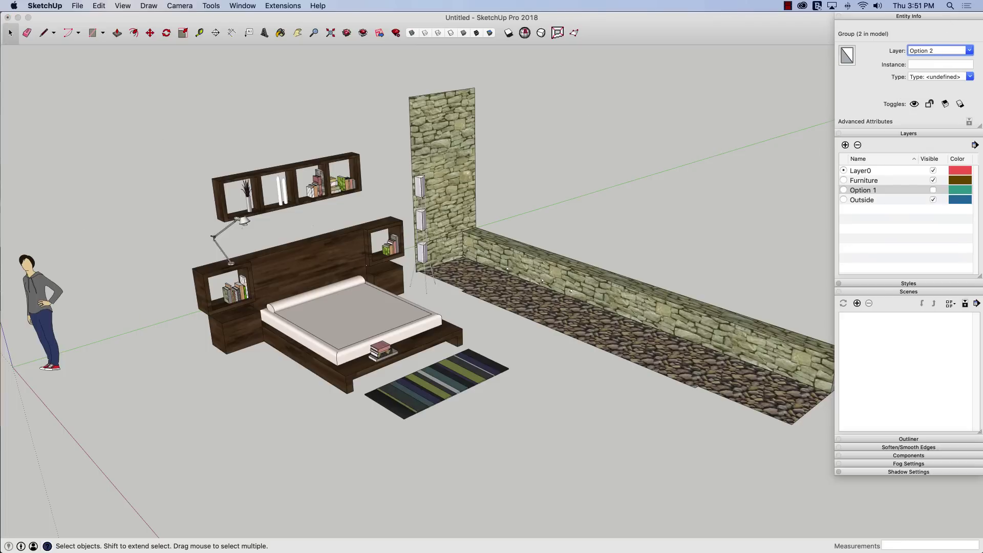
type("2")
key("Return")
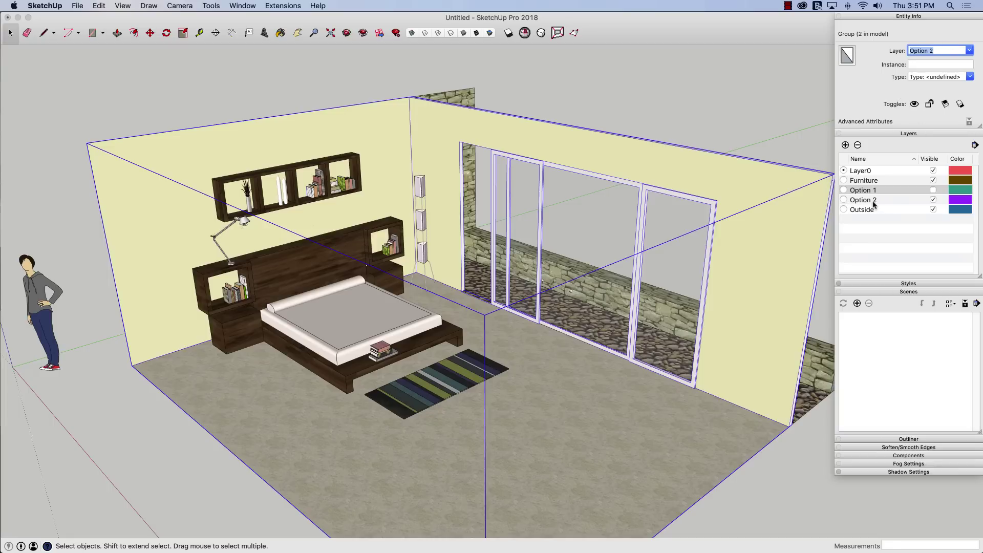
Step: Set layer visibility so only Option 2 is shown, with Option 1 hidden
left_click(933, 200)
left_click(933, 178)
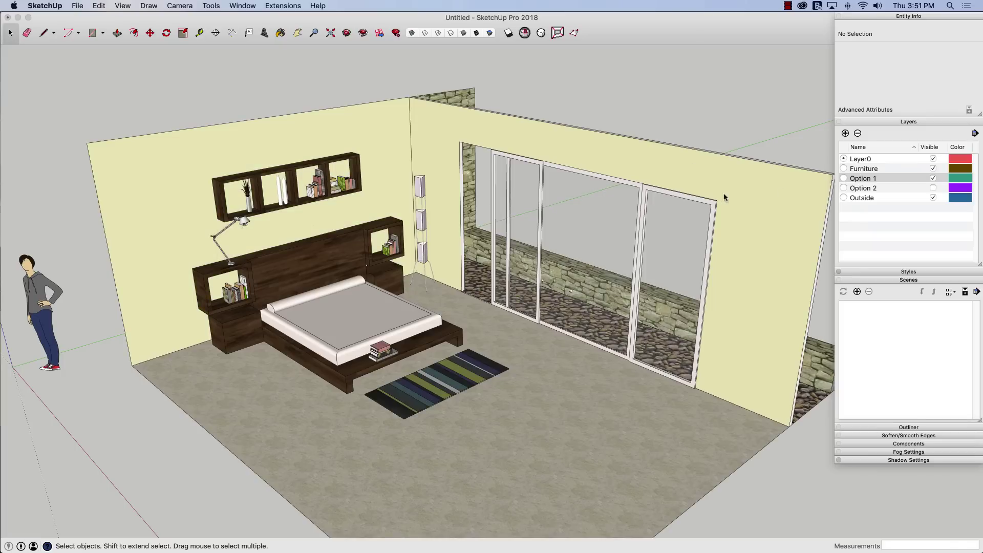
left_click(933, 178)
left_click(933, 189)
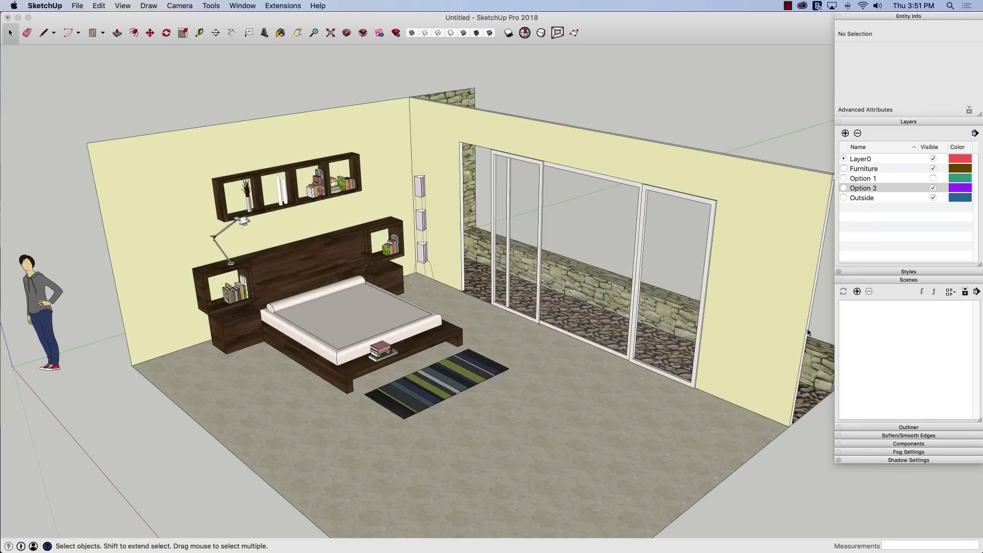
middle_click_drag(544, 183, 562, 288)
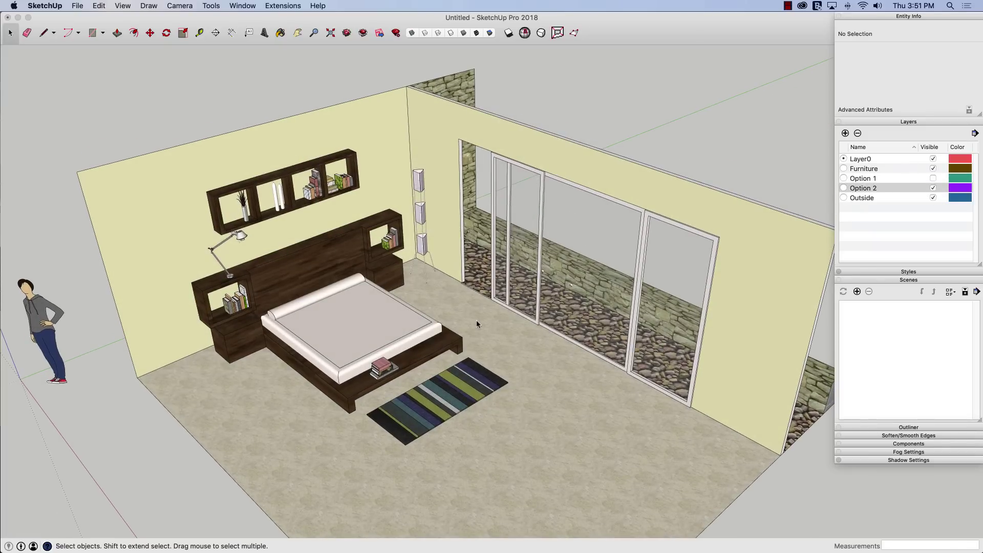
Step: Inside the room group, paint both walls with the green sampled from the rug
double_click(476, 321)
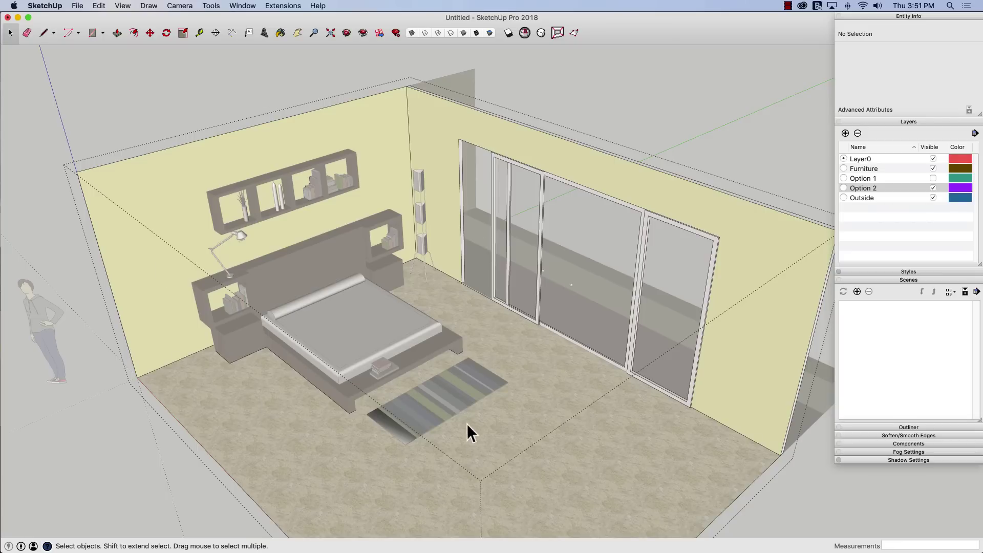
key("b")
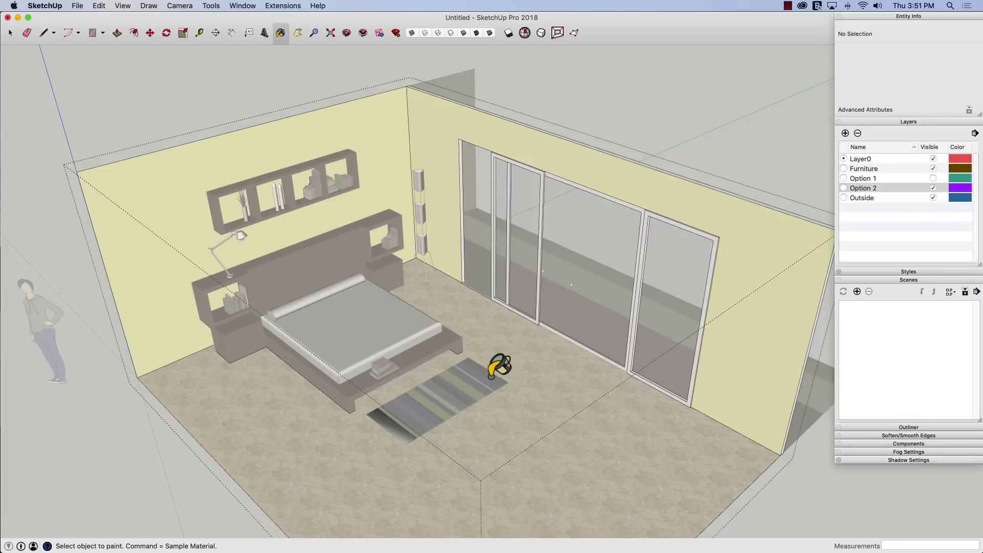
key("super")
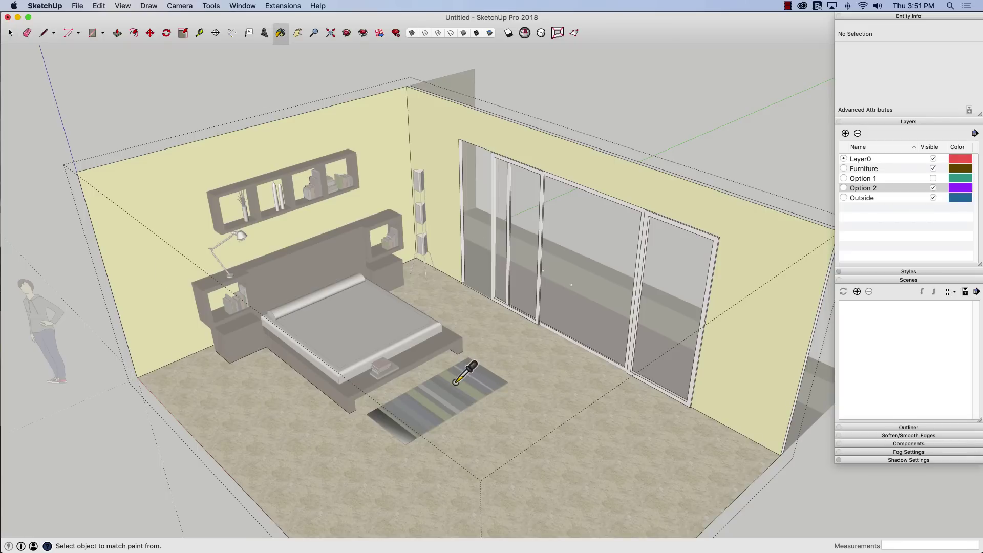
left_click(456, 382, "super")
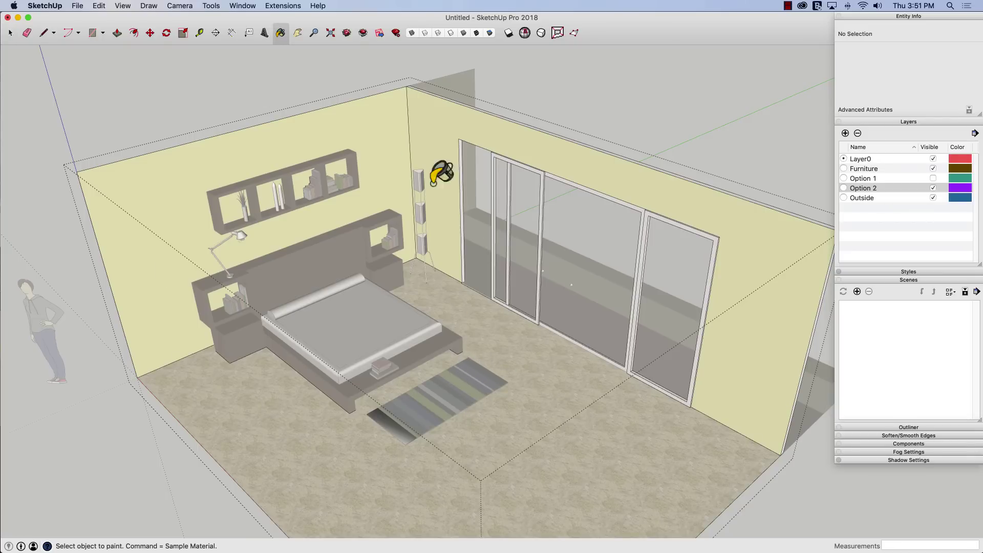
left_click(427, 109)
left_click(395, 112)
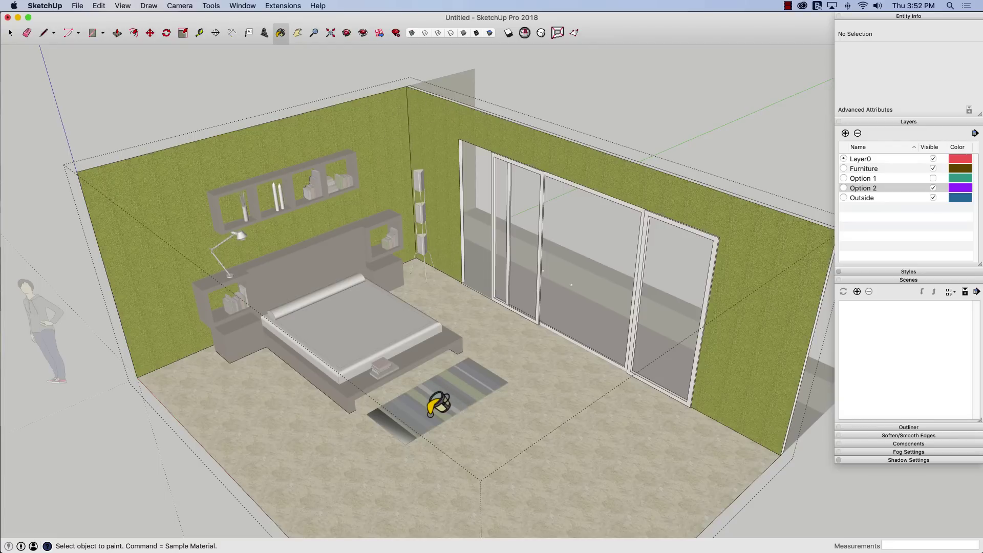
Step: Paint the floor with navy blue sampled from the rug, then return to Select
key("super")
left_click(426, 415, "super")
left_click(534, 413)
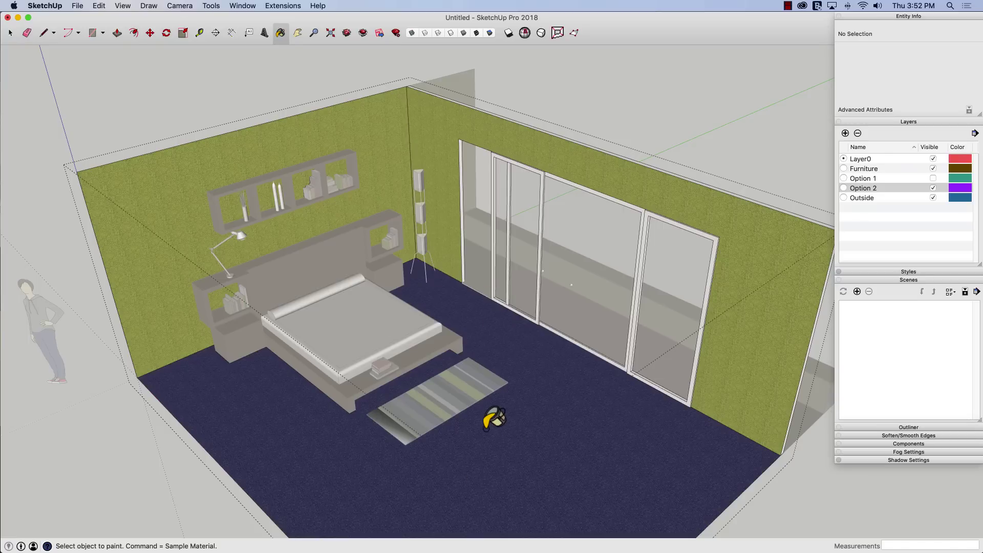
key("space")
left_click(831, 491)
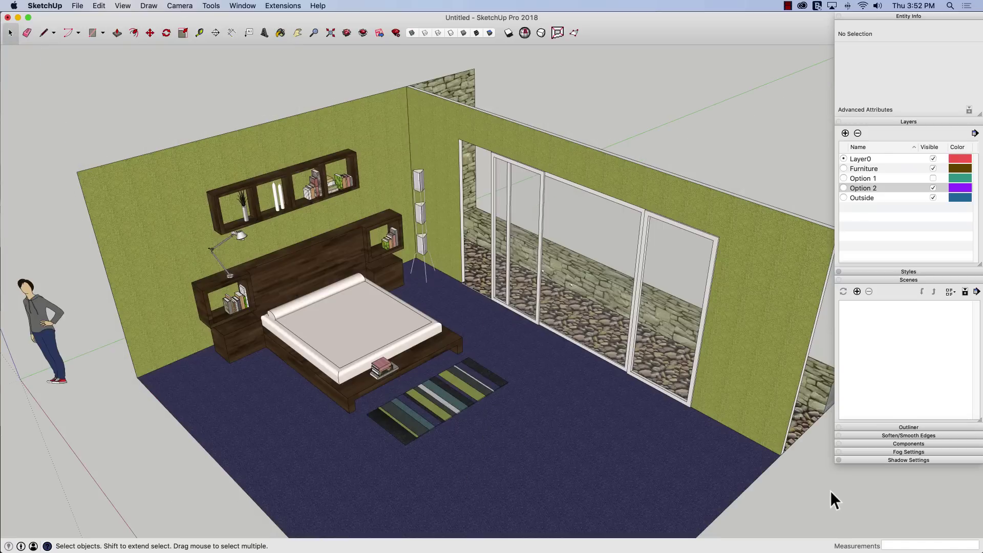
middle_click_drag(718, 463, 500, 400)
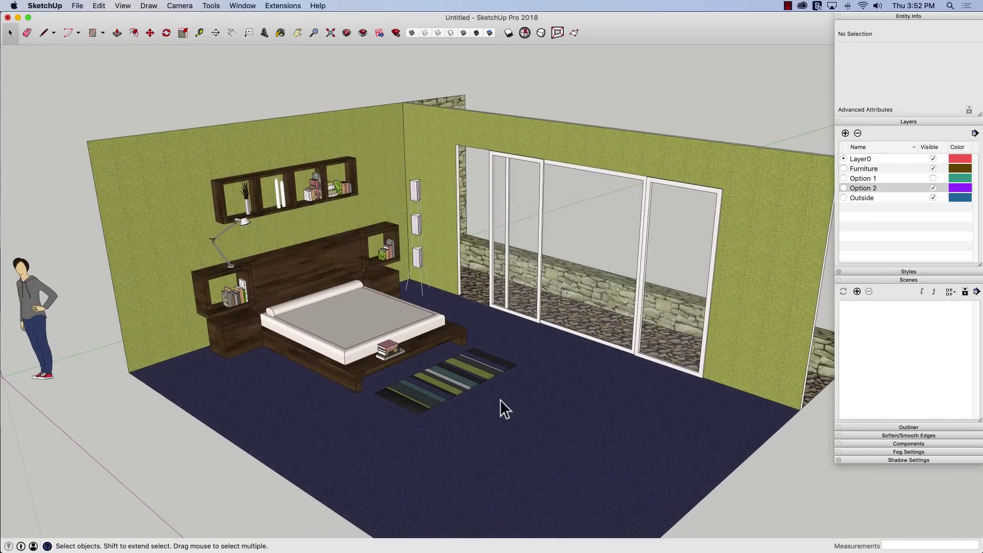
scroll(353, 332, "up", 4)
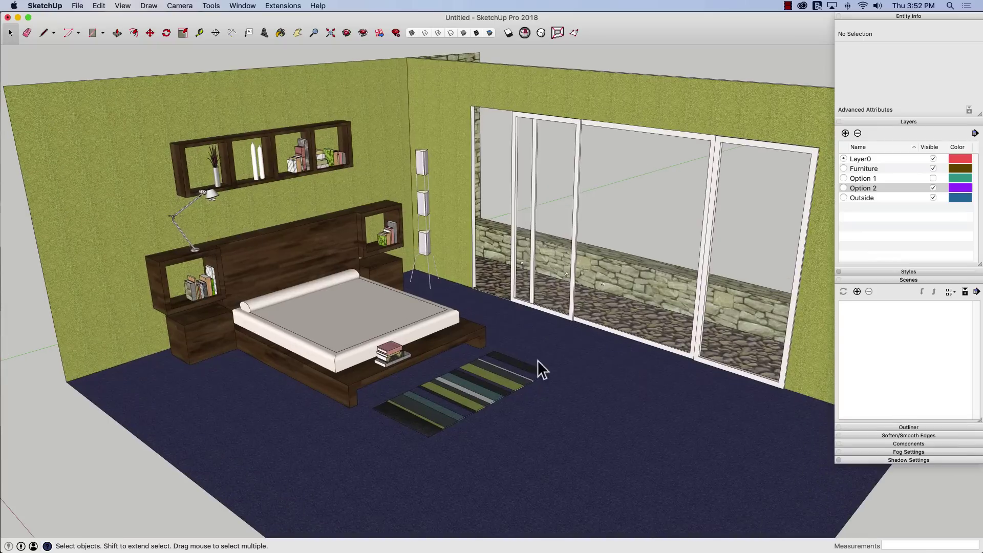
mouse_move(372, 369)
middle_mouse_down()
mouse_move(426, 370)
mouse_move(370, 359)
middle_mouse_up()
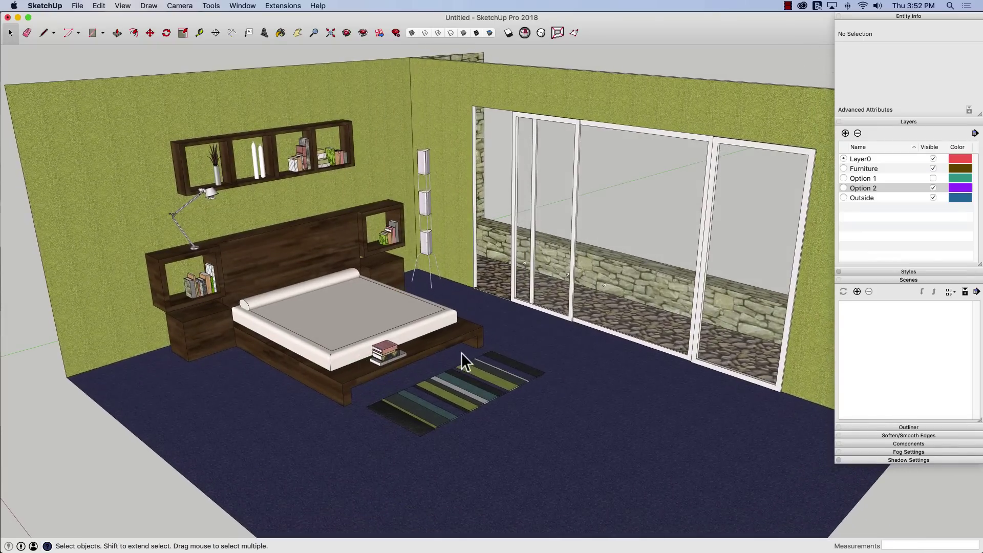
scroll(460, 352, "up", 2)
middle_click_drag(461, 352, 427, 386)
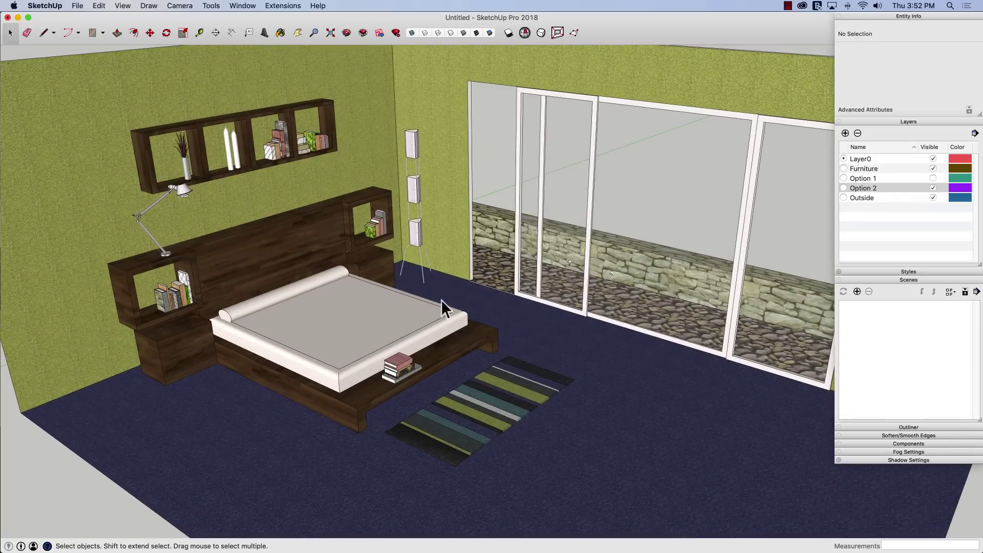
left_click(933, 187)
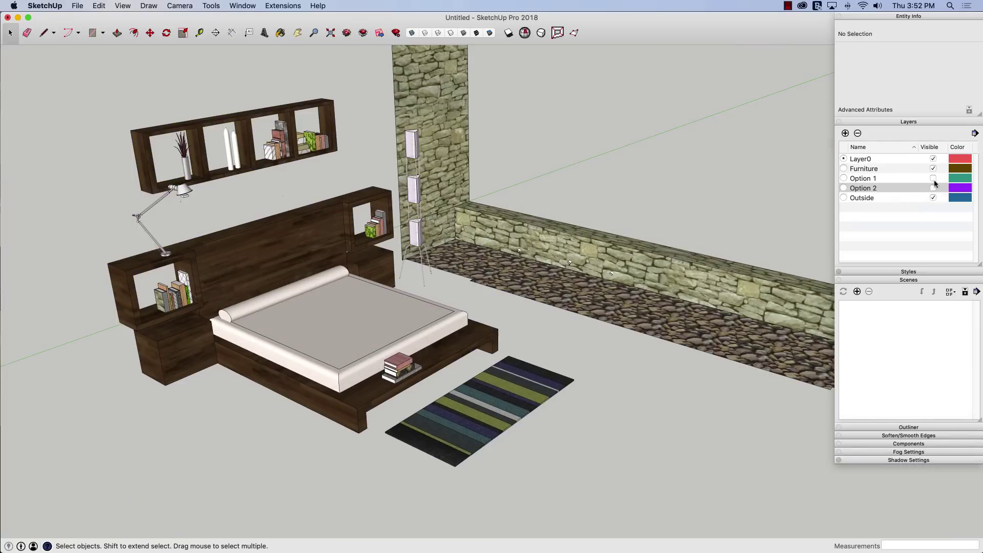
left_click(934, 178)
left_click(934, 178)
left_click(933, 187)
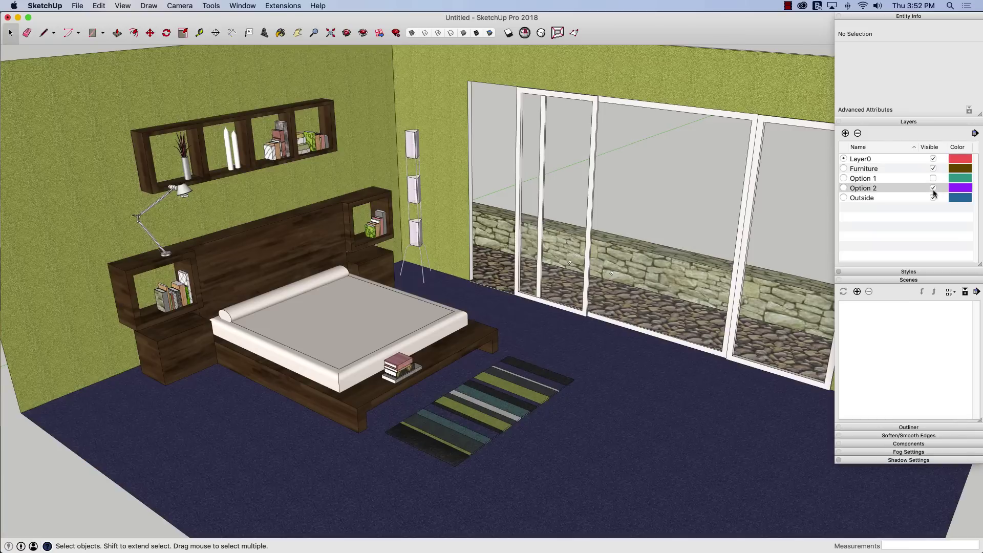
middle_click_drag(691, 381, 660, 385)
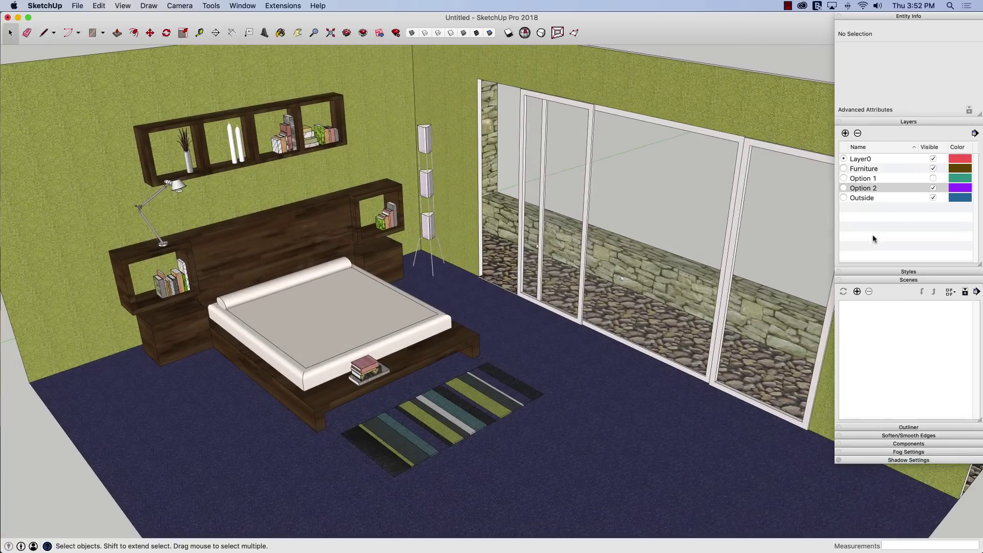
left_click(933, 189)
left_click(933, 178)
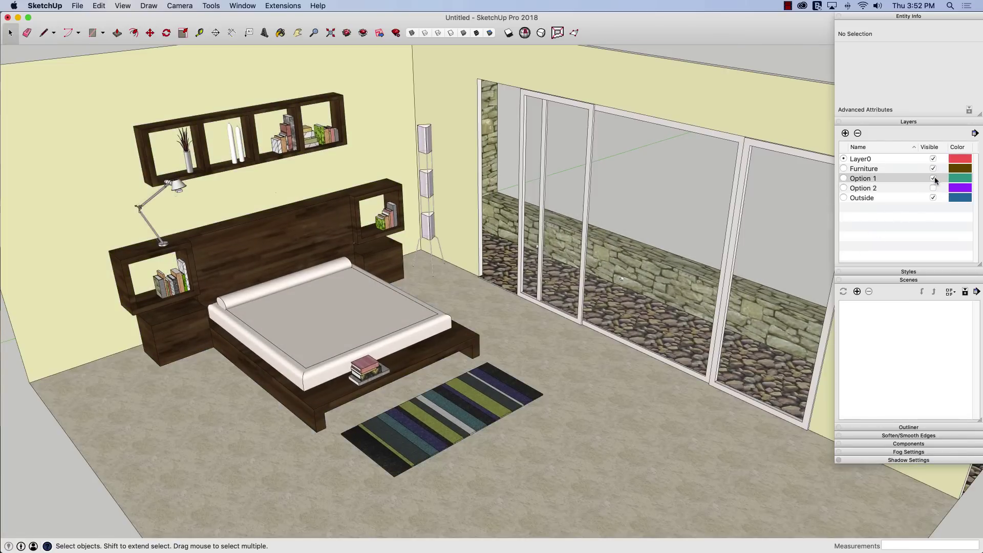
left_click(934, 179)
left_click(933, 188)
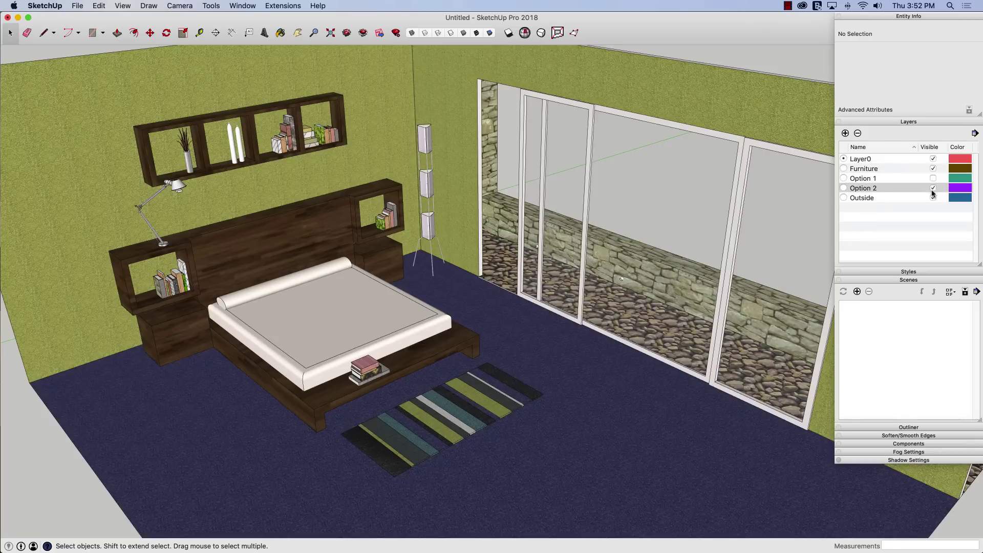
scroll(525, 344, "down", 3)
scroll(514, 342, "up", 2)
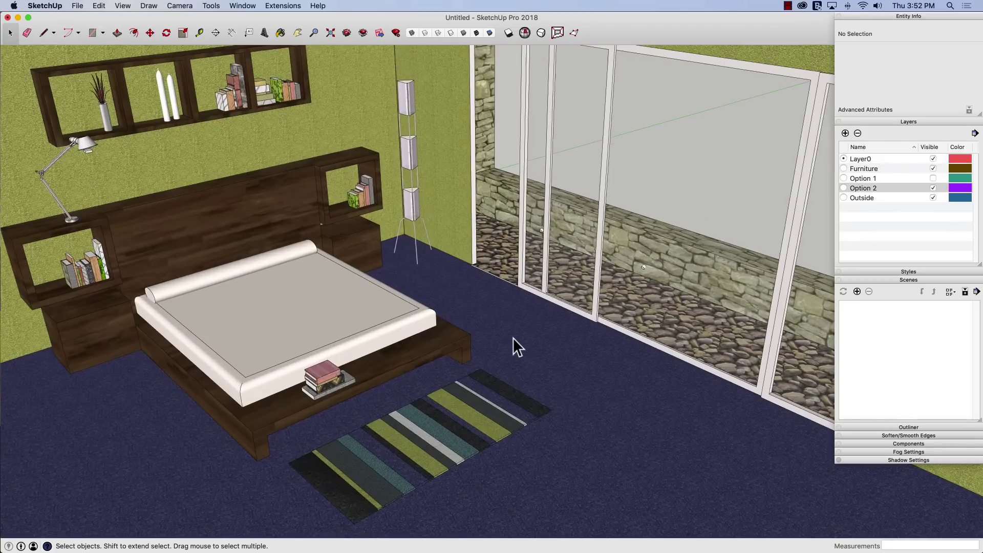
scroll(512, 337, "down", 4)
scroll(512, 337, "down", 3)
middle_click_drag(501, 438, 502, 409)
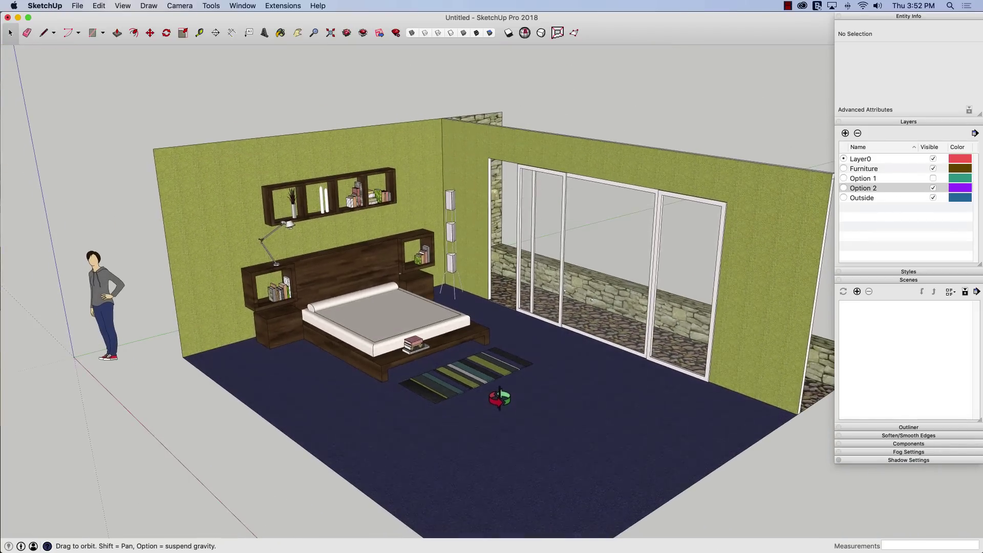
middle_click_drag(398, 323, 351, 341)
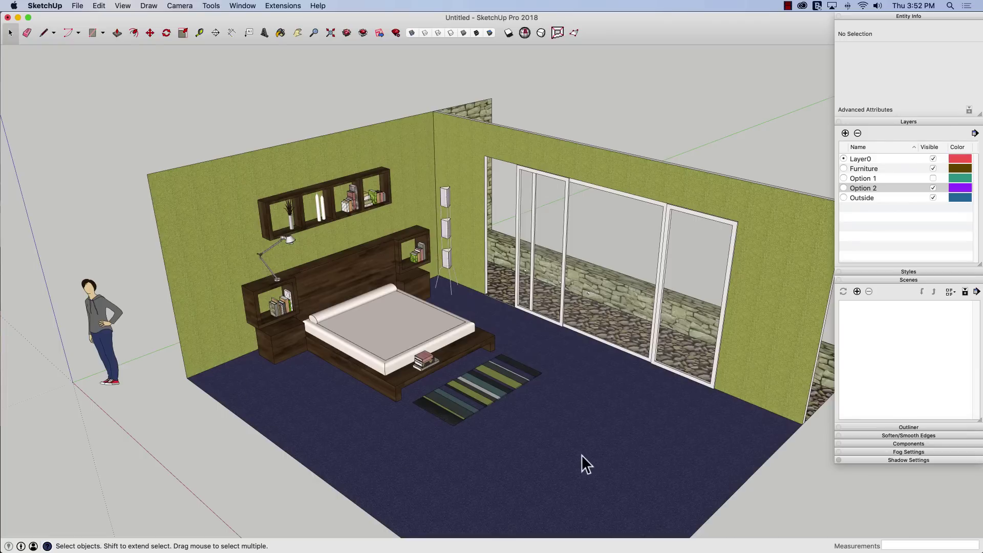
middle_click_drag(582, 455, 613, 407)
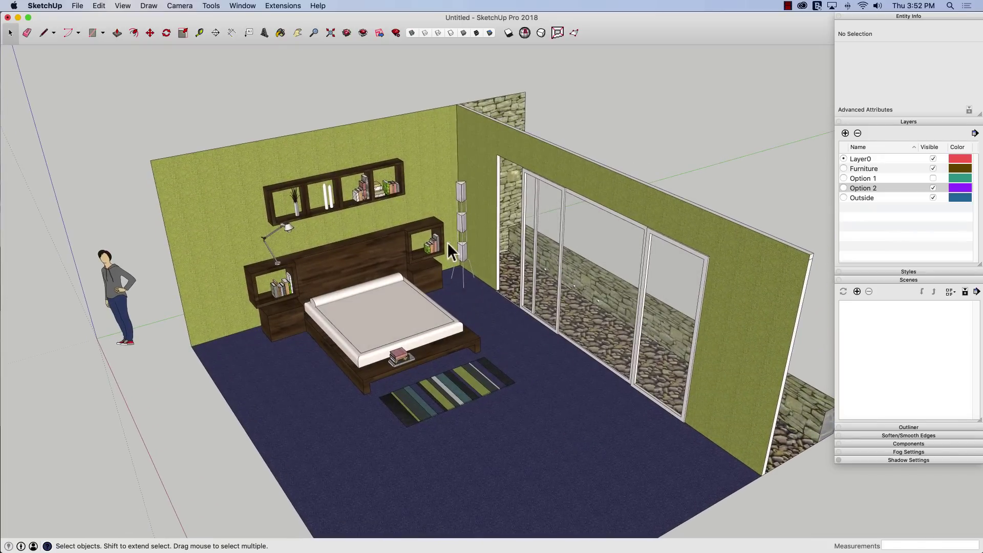
mouse_move(320, 254)
middle_mouse_down()
mouse_move(328, 287)
mouse_move(331, 243)
middle_mouse_up()
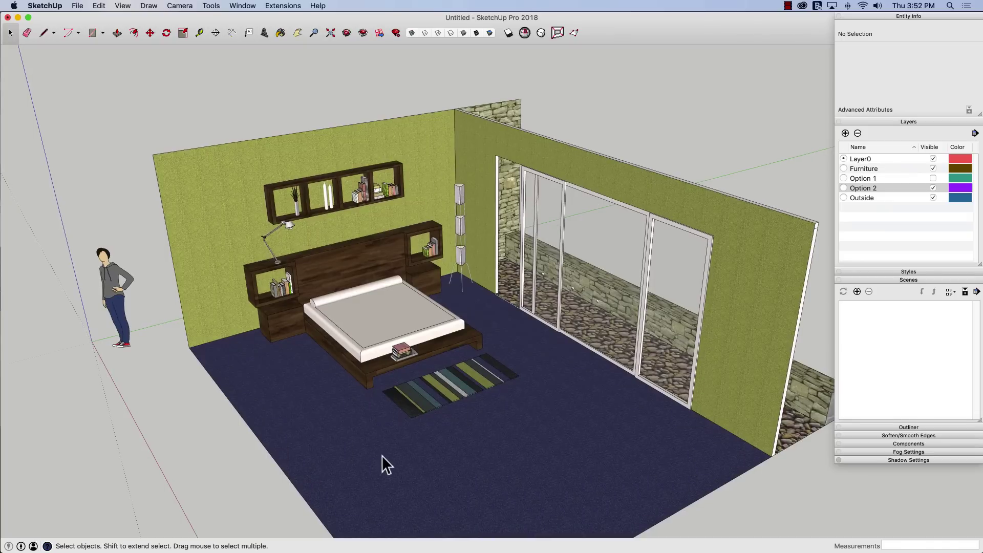
middle_click_drag(384, 456, 420, 445)
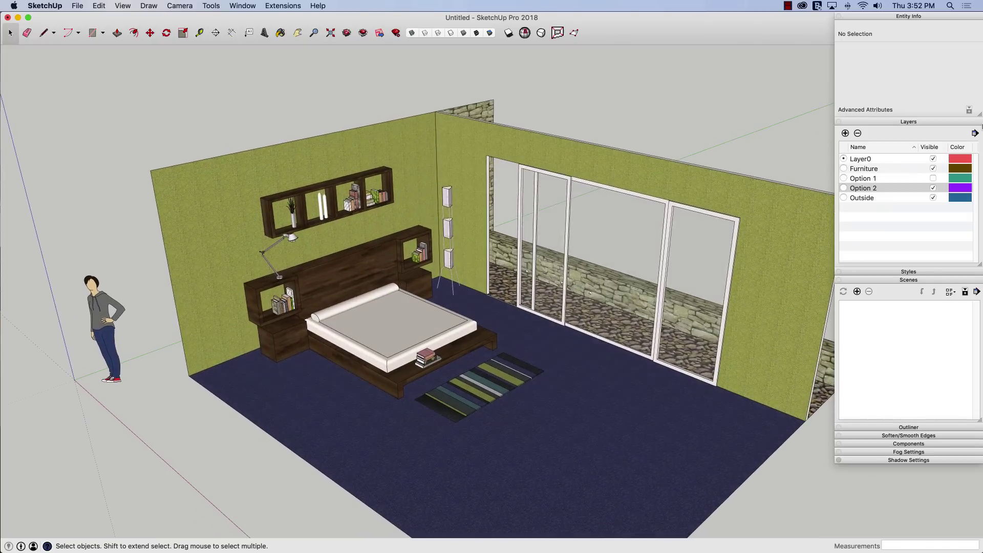
Step: Show only the Option 1 layer and add a new scene, Scene 1
left_click(933, 188)
left_click(933, 179)
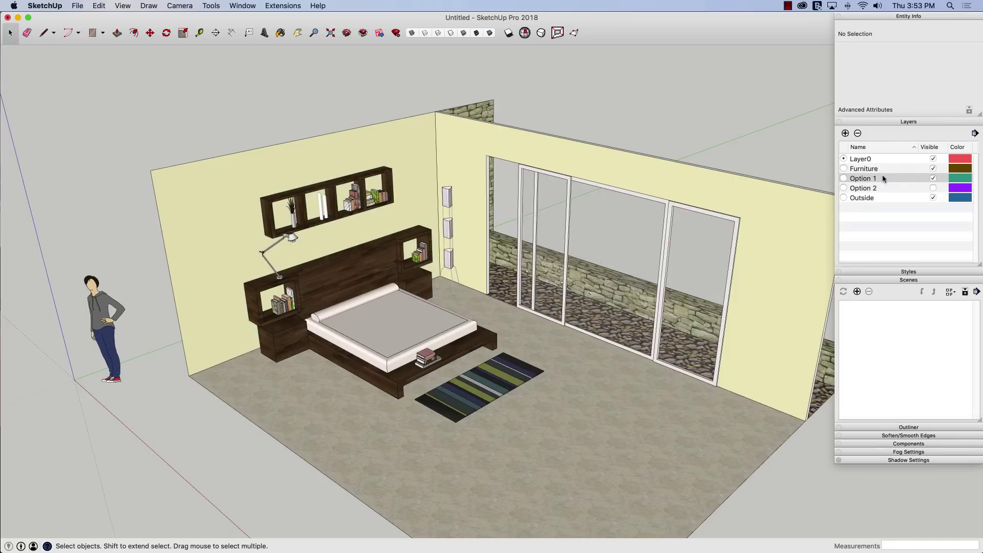
left_click(857, 291)
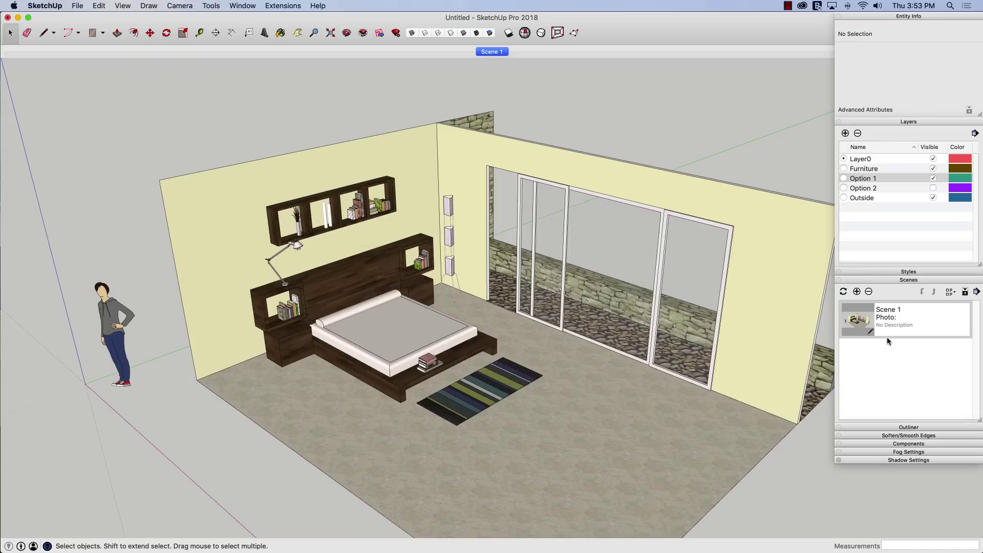
Step: Show the scene details and rename Scene 1 to Option 1
left_click(965, 293)
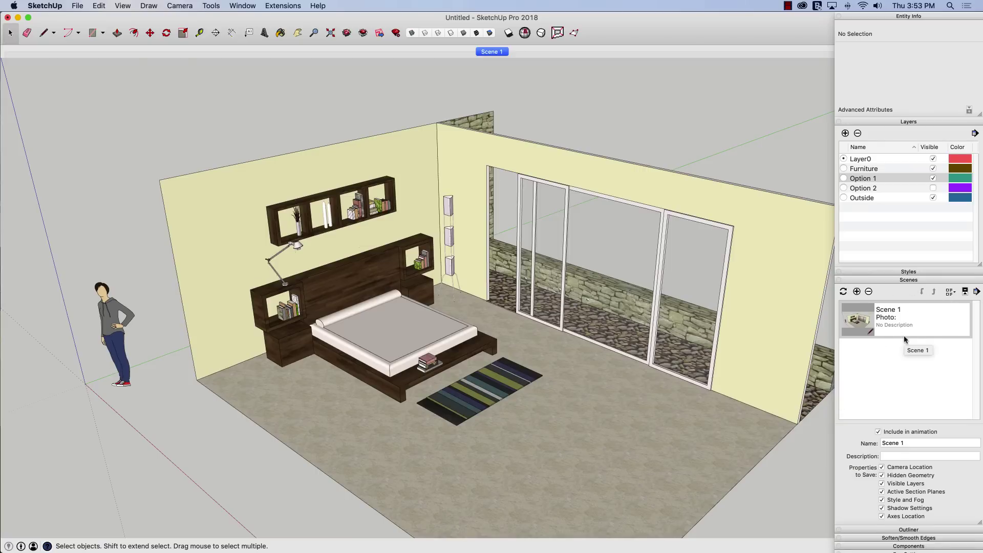
double_click(891, 443)
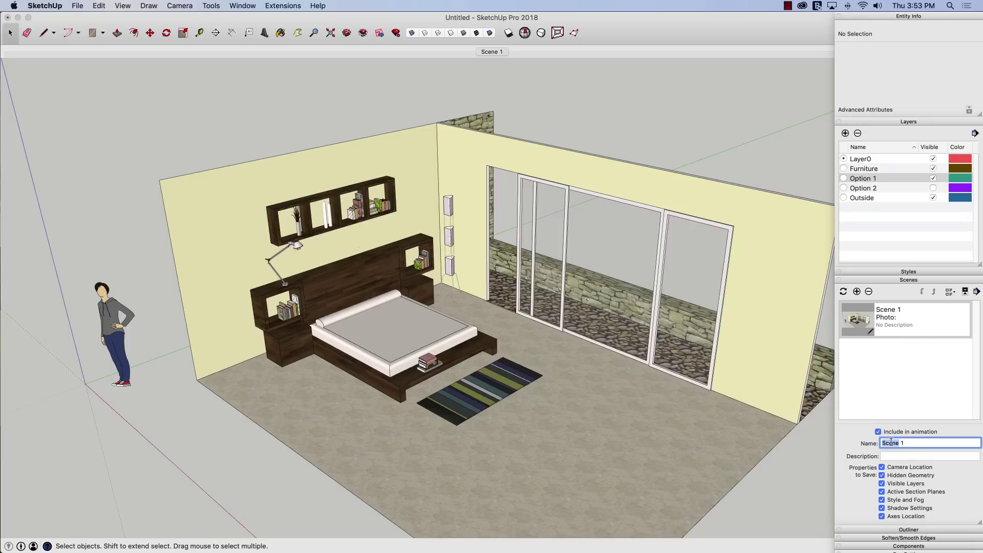
type("Option")
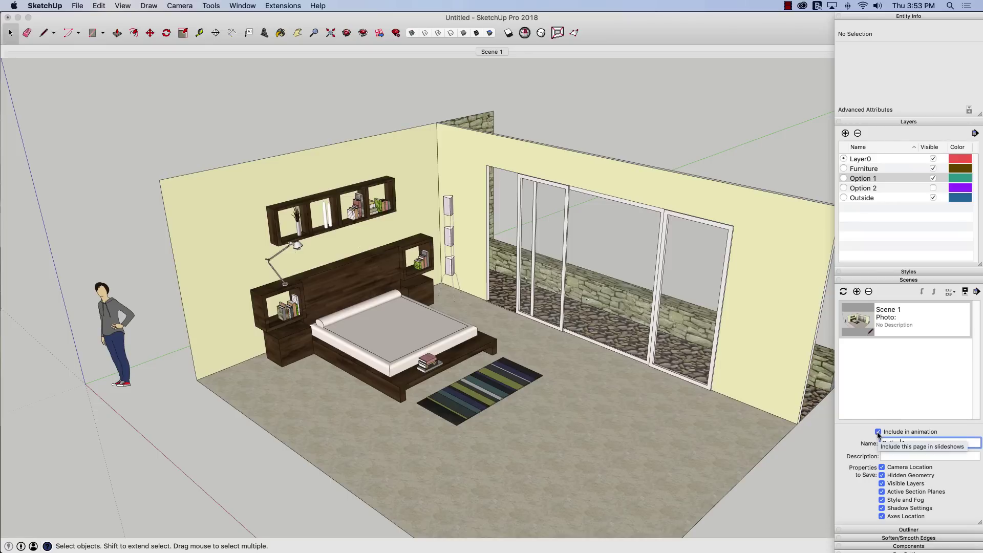
Step: Exclude the scene from animation, save only Visible Layers, and update the scene
left_click(877, 432)
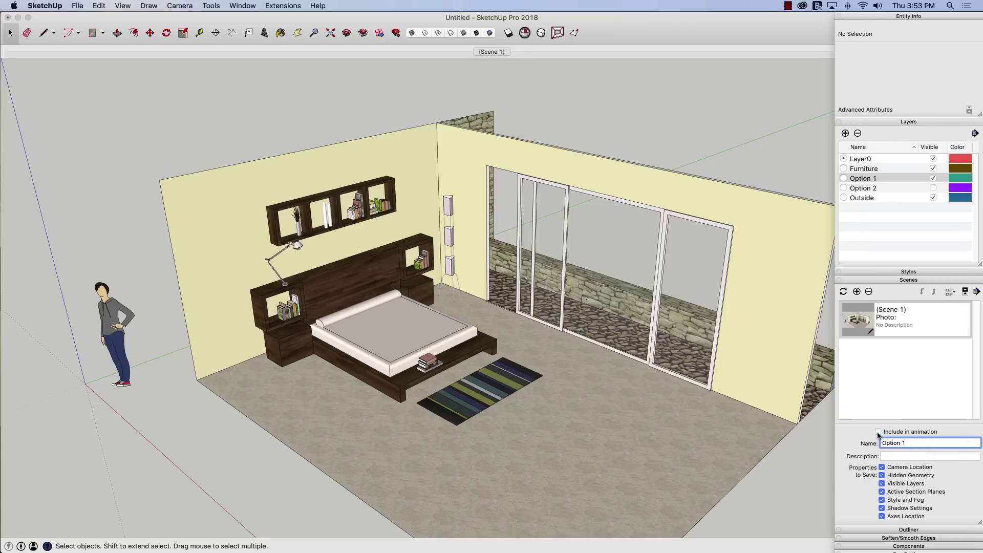
left_click(881, 467)
left_click(882, 475)
left_click(882, 492)
left_click(881, 500)
left_click(882, 508)
left_click(881, 516)
left_click(843, 292)
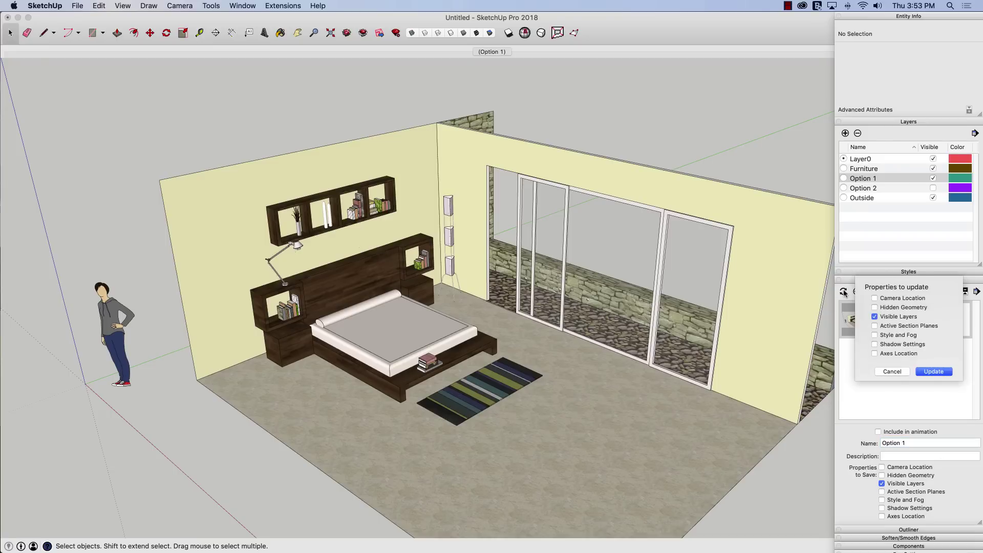
left_click(930, 372)
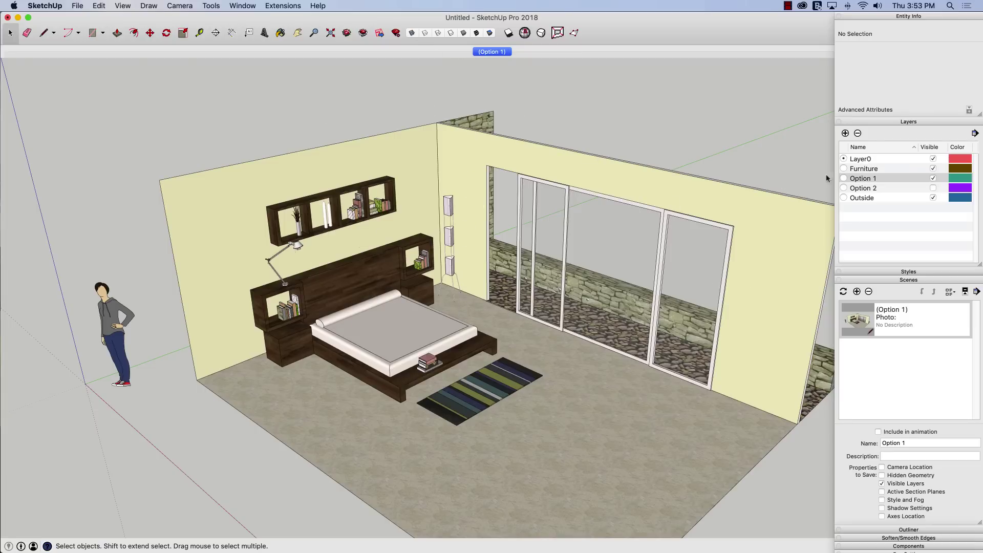
Step: Hide Option 1, show the Option 2 layer, and add a new scene
left_click(933, 179)
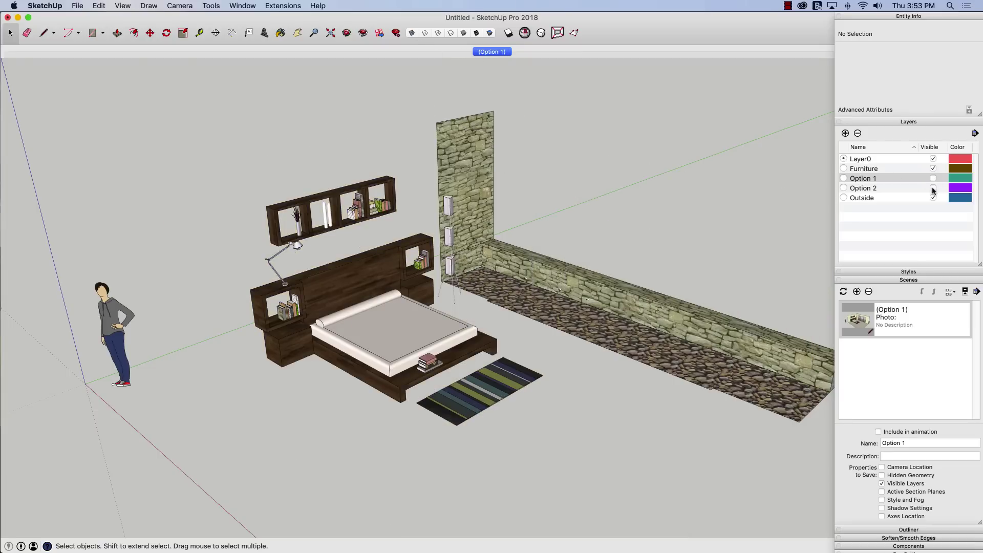
left_click(933, 188)
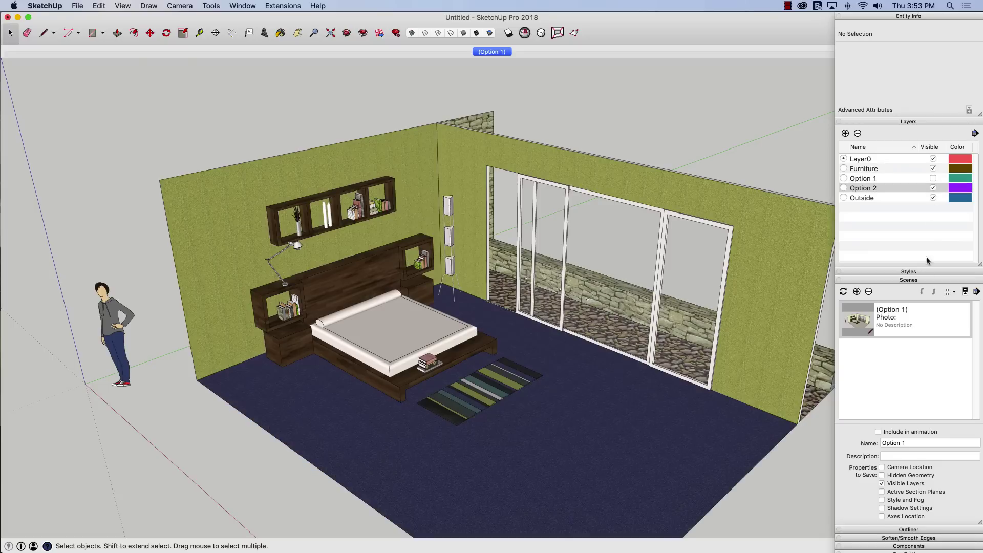
left_click(856, 292)
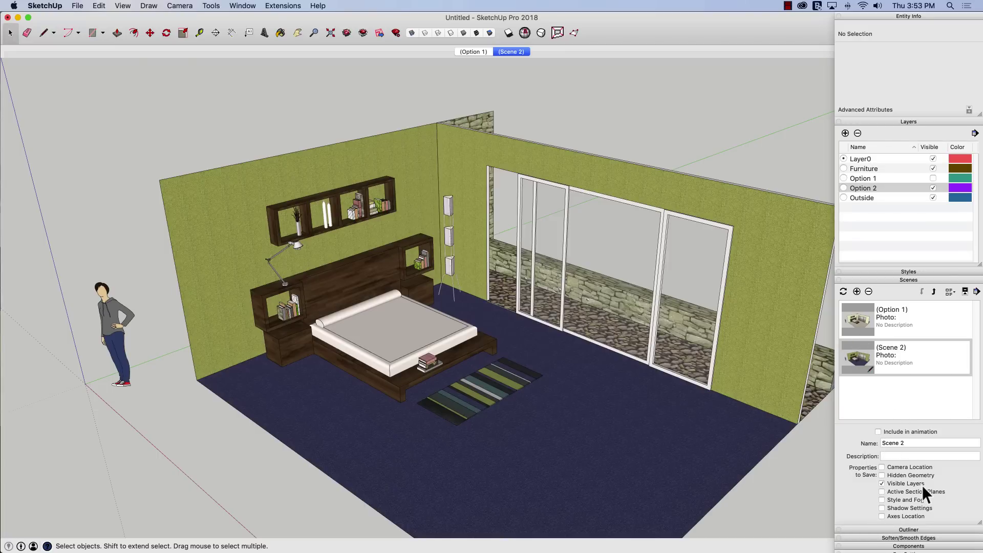
Step: Rename the new scene to Option 2
left_click(884, 443)
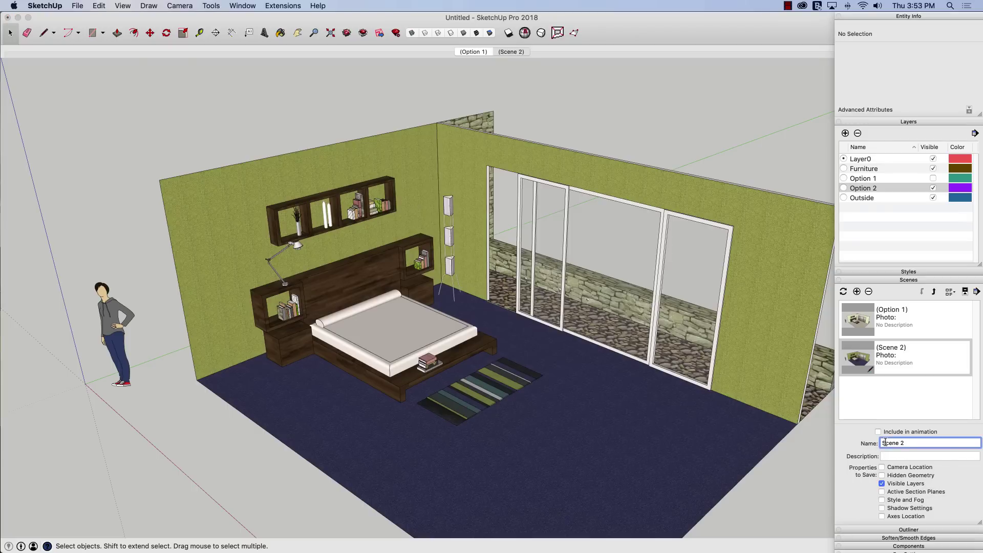
double_click(884, 442)
type("Option")
left_click(898, 455)
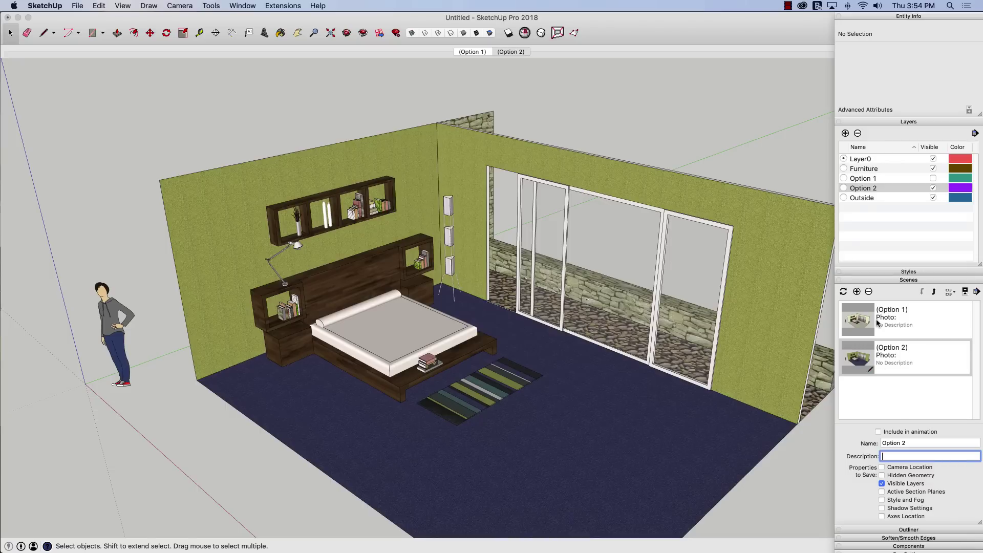
Step: Compare the Option 1 and Option 2 scenes, orbiting and zooming around the bed
left_click(476, 52)
left_click(512, 52)
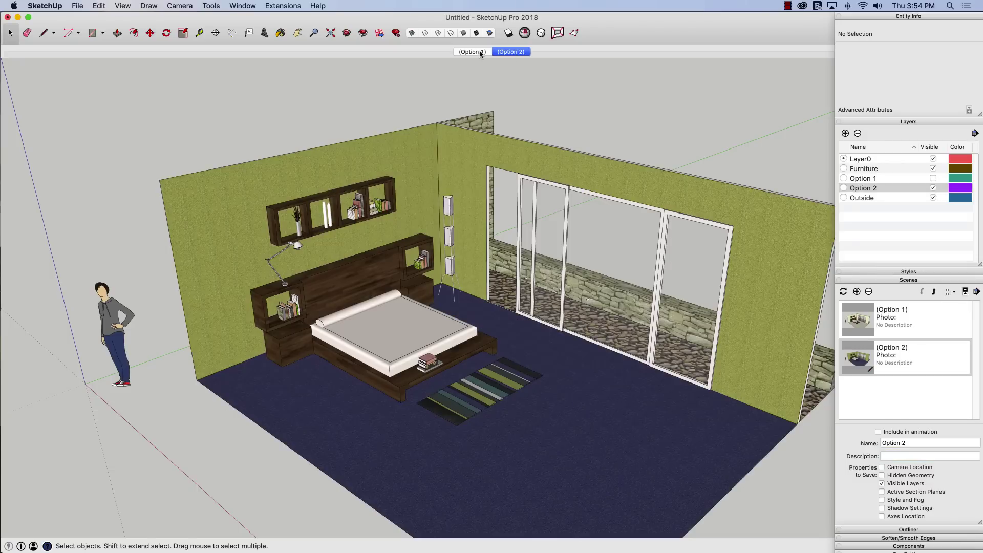
left_click(481, 52)
left_click(510, 52)
middle_click_drag(735, 373, 318, 294)
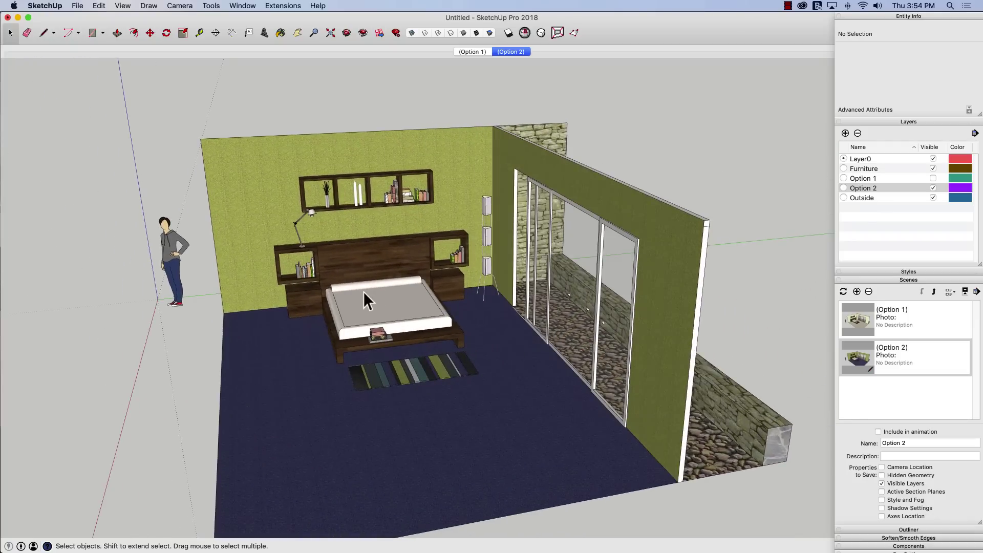
scroll(369, 292, "down", 2)
scroll(374, 293, "up", 10)
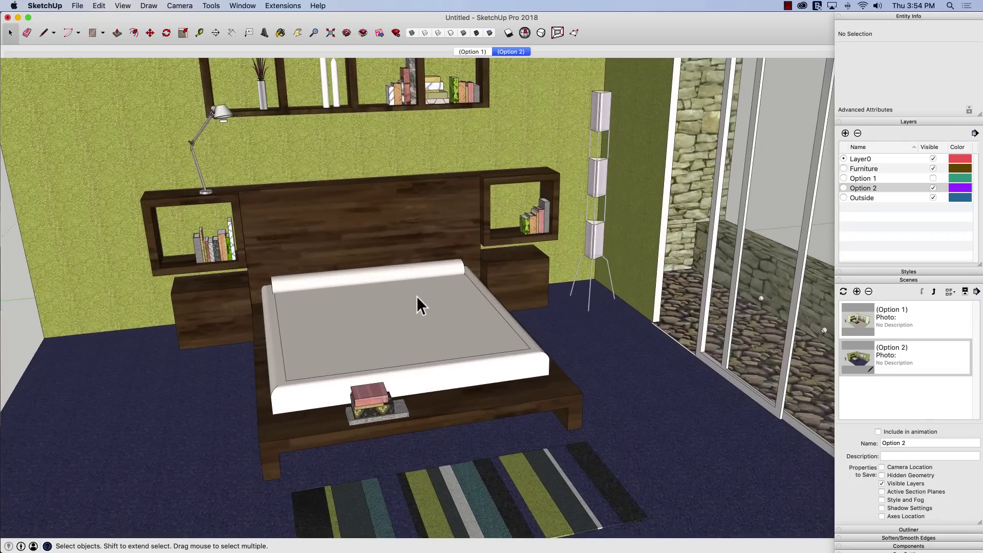
middle_click_drag(418, 297, 464, 300)
scroll(465, 300, "up", 3)
middle_click_drag(471, 345, 481, 297)
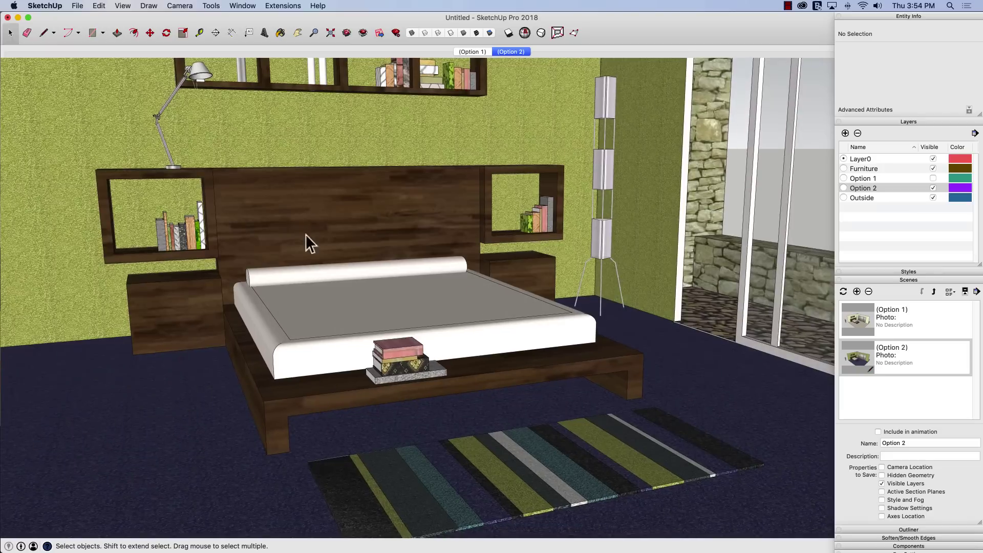
Step: Switch between the two scenes again, ending on Option 1's yellow room
left_click(472, 51)
left_click(511, 52)
left_click(484, 52)
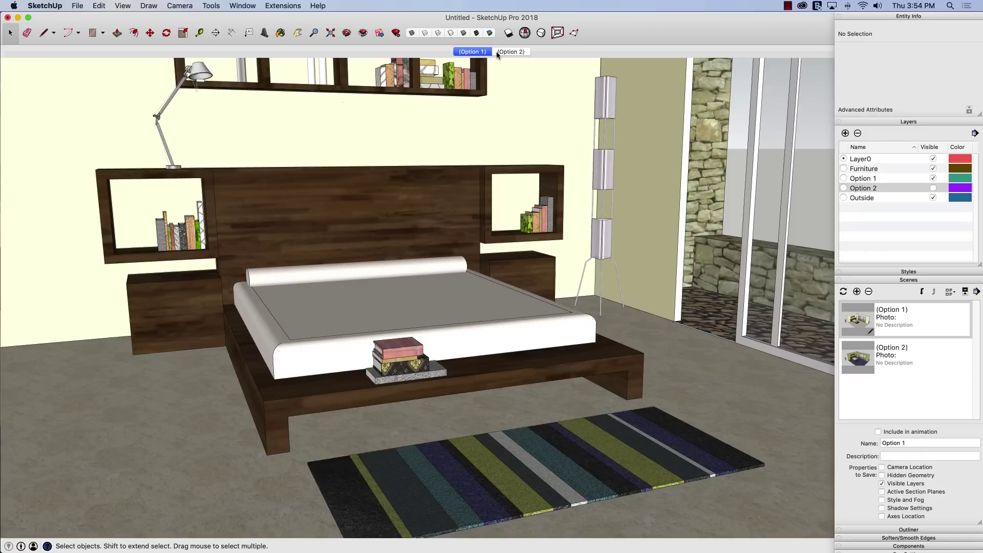
left_click(511, 52)
left_click(472, 52)
Step: Orbit and zoom to look down on the bed and room from above
middle_click_drag(526, 387, 487, 310)
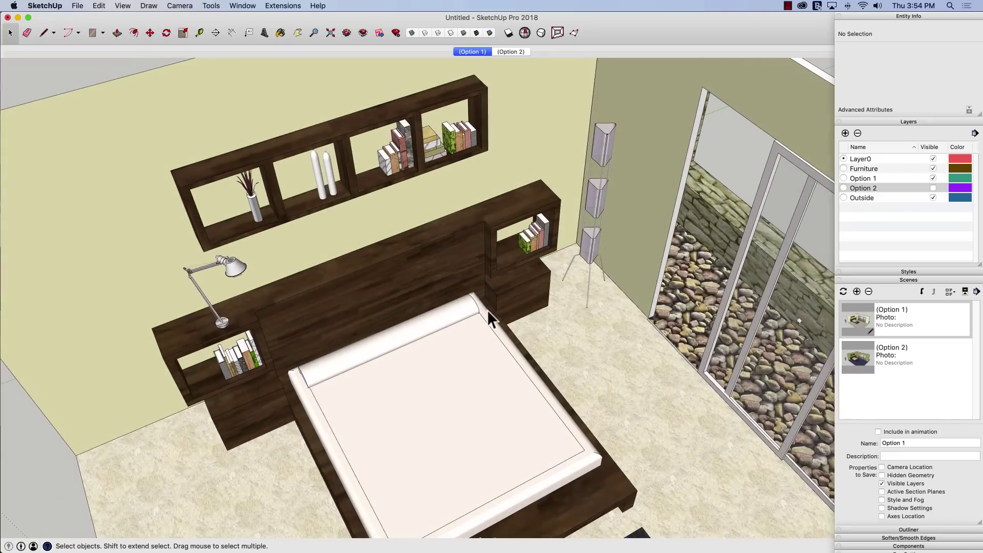
scroll(463, 264, "up", 3)
scroll(461, 263, "down", 6)
middle_click_drag(460, 257, 506, 365)
scroll(415, 247, "up", 3)
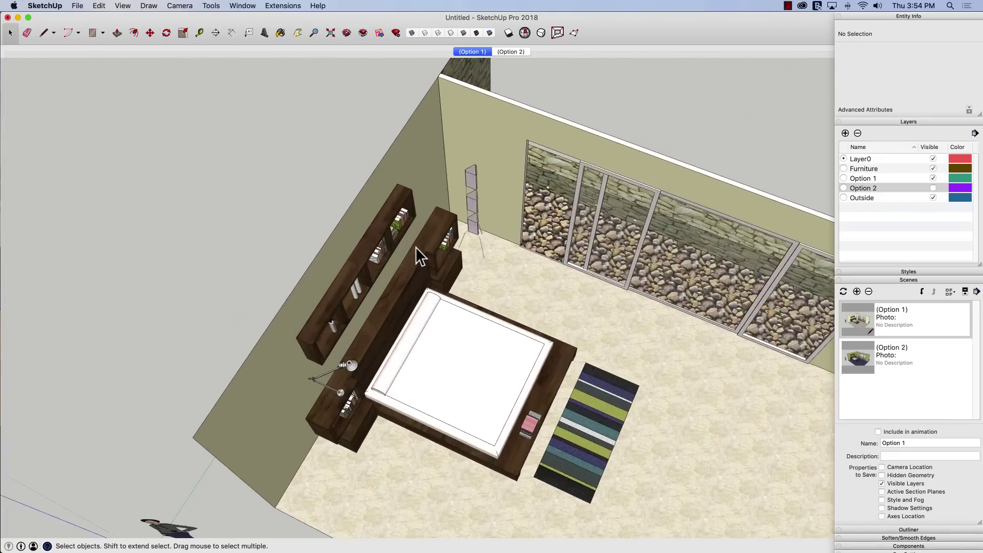
scroll(415, 247, "down", 5)
scroll(604, 499, "up", 3)
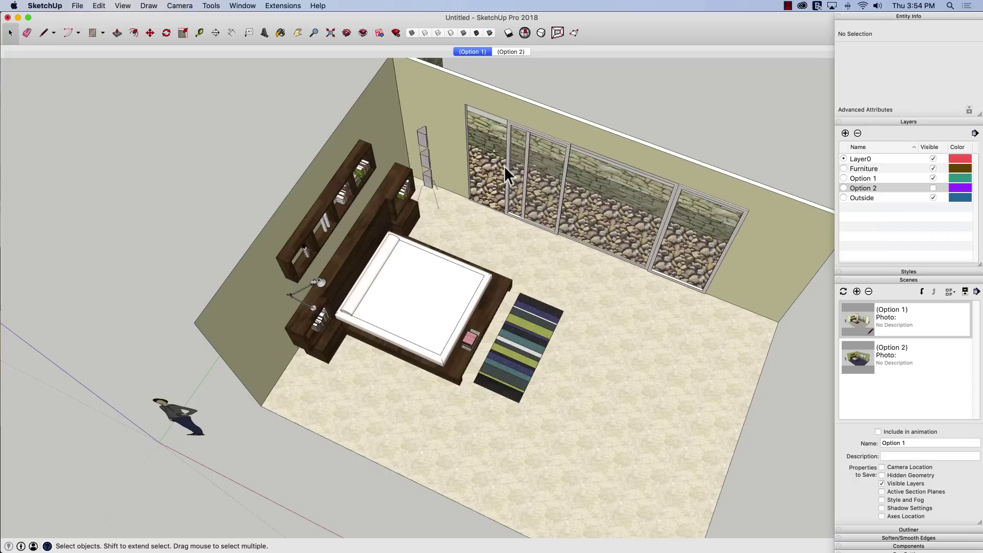
Step: Toggle between the Option 1 and Option 2 scenes, ending on Option 2's green room
left_click(511, 52)
left_click(476, 53)
left_click(513, 53)
left_click(481, 54)
left_click(511, 52)
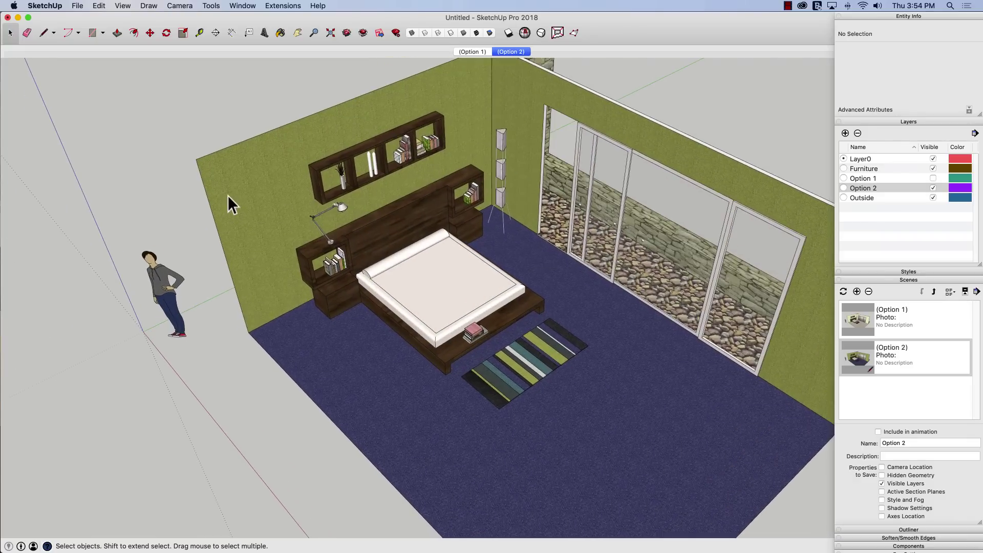
scroll(228, 194, "down", 3)
middle_click_drag(227, 193, 491, 328)
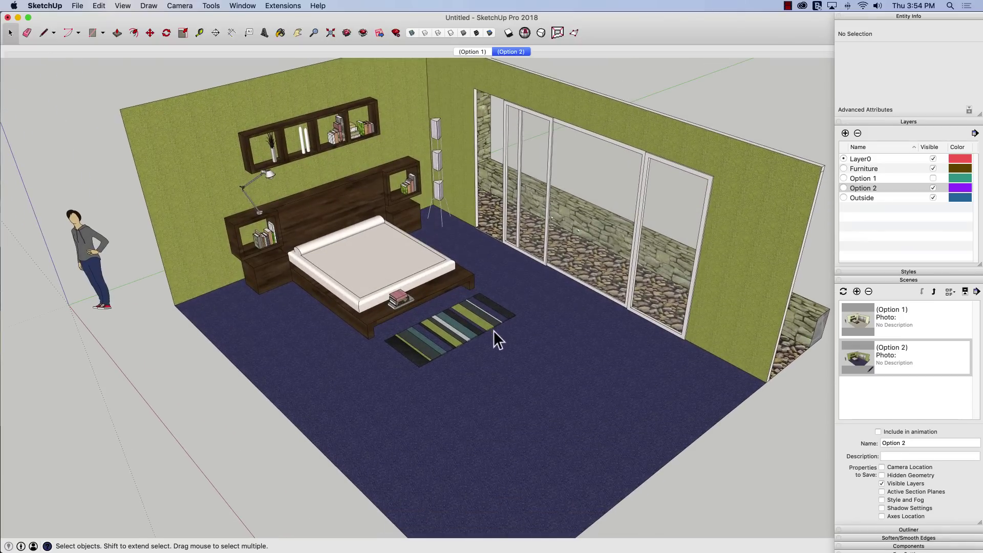
scroll(490, 365, "up", 1)
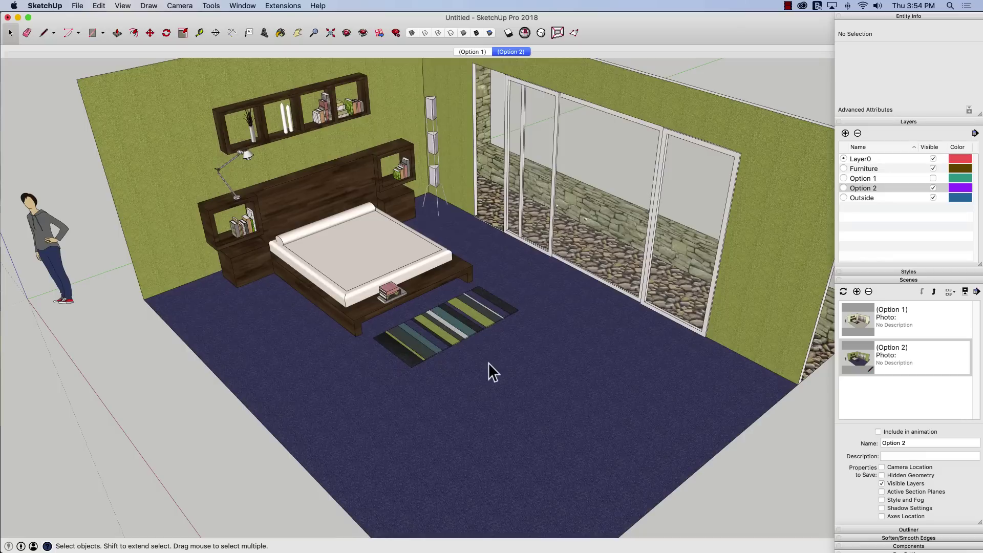